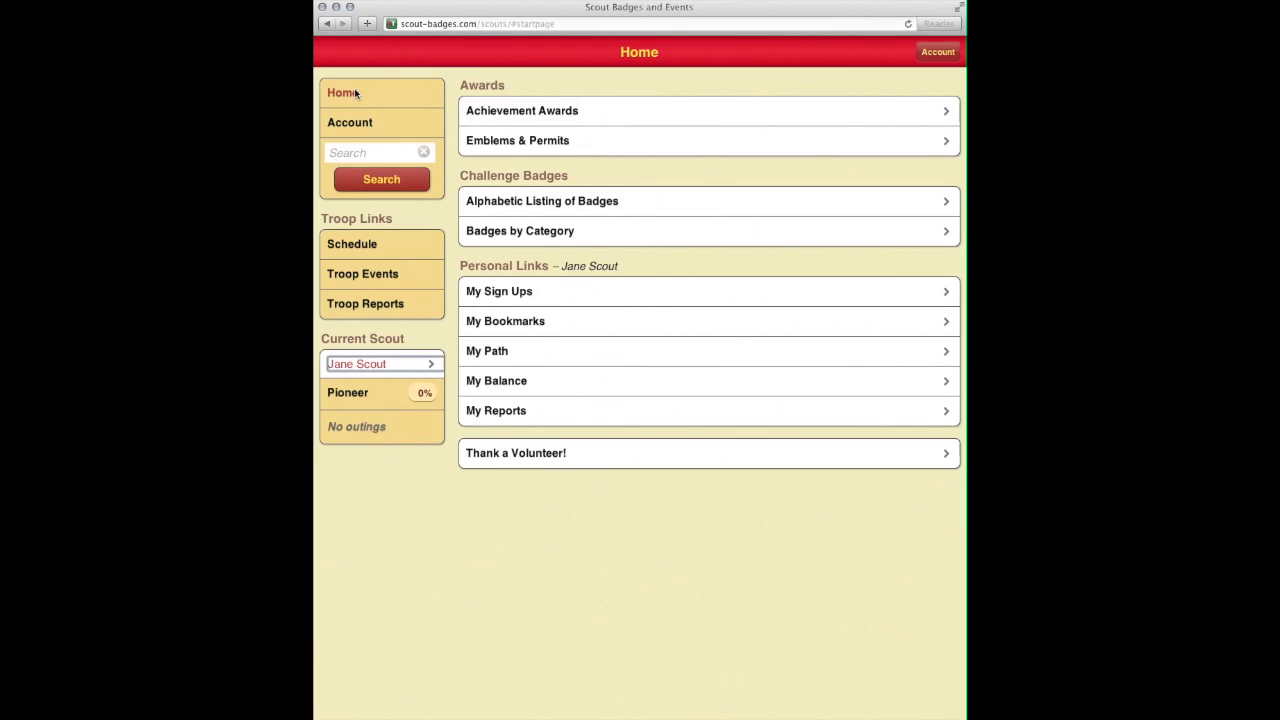
Create an event on October 27, 2012 in the troop schedule, labelled as a 1-night Camp with Winter and Temporary Shelter
{"action": "left_click", "coordinate": [371, 244]}
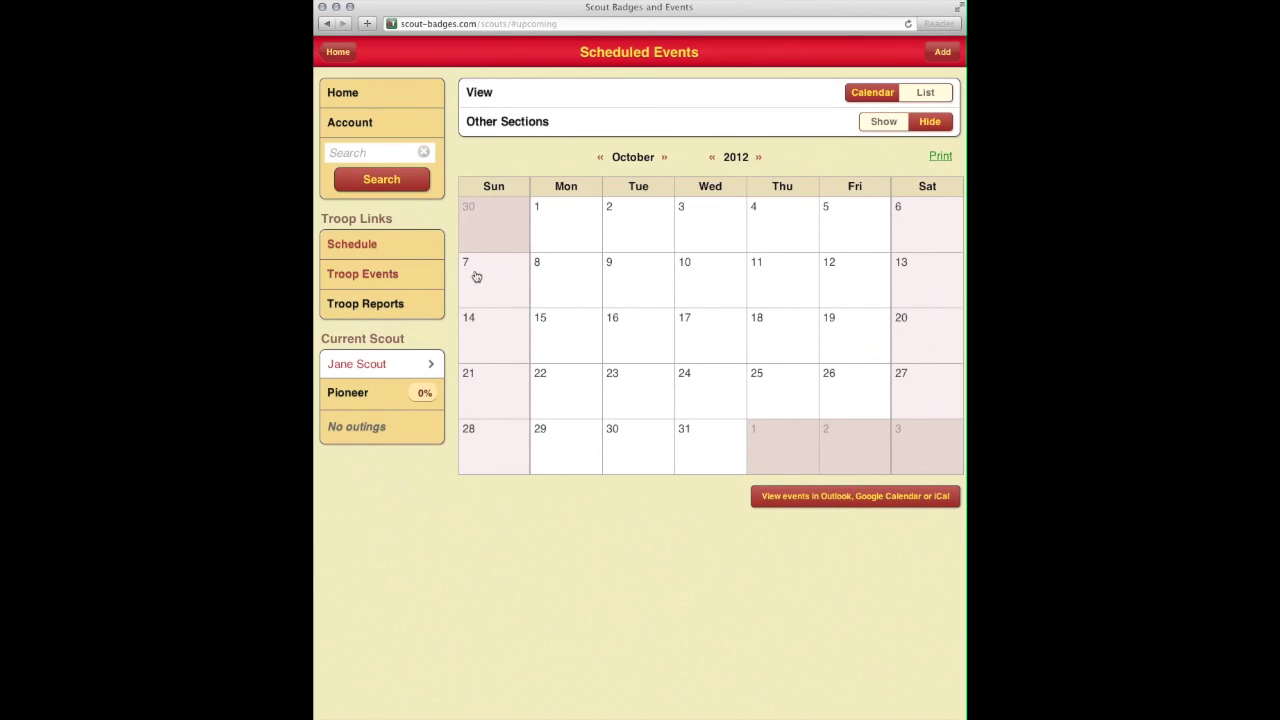
{"action": "left_click", "coordinate": [913, 392]}
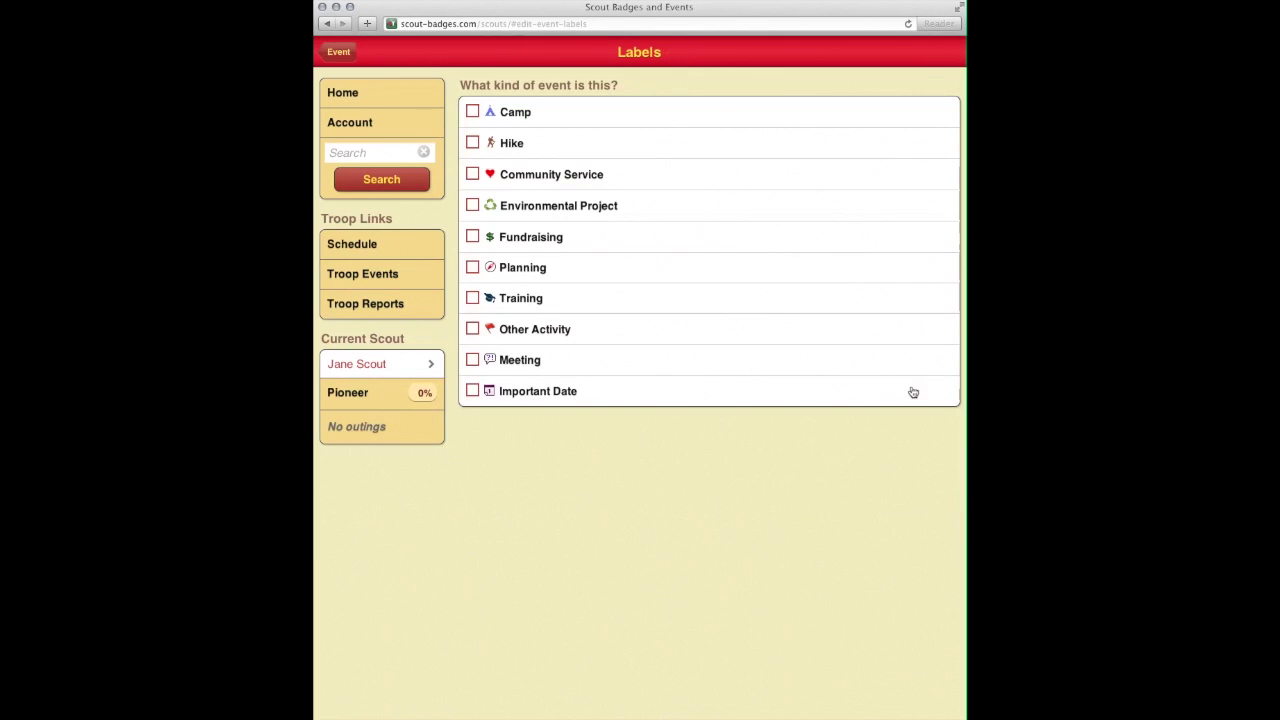
{"action": "left_click", "coordinate": [472, 111]}
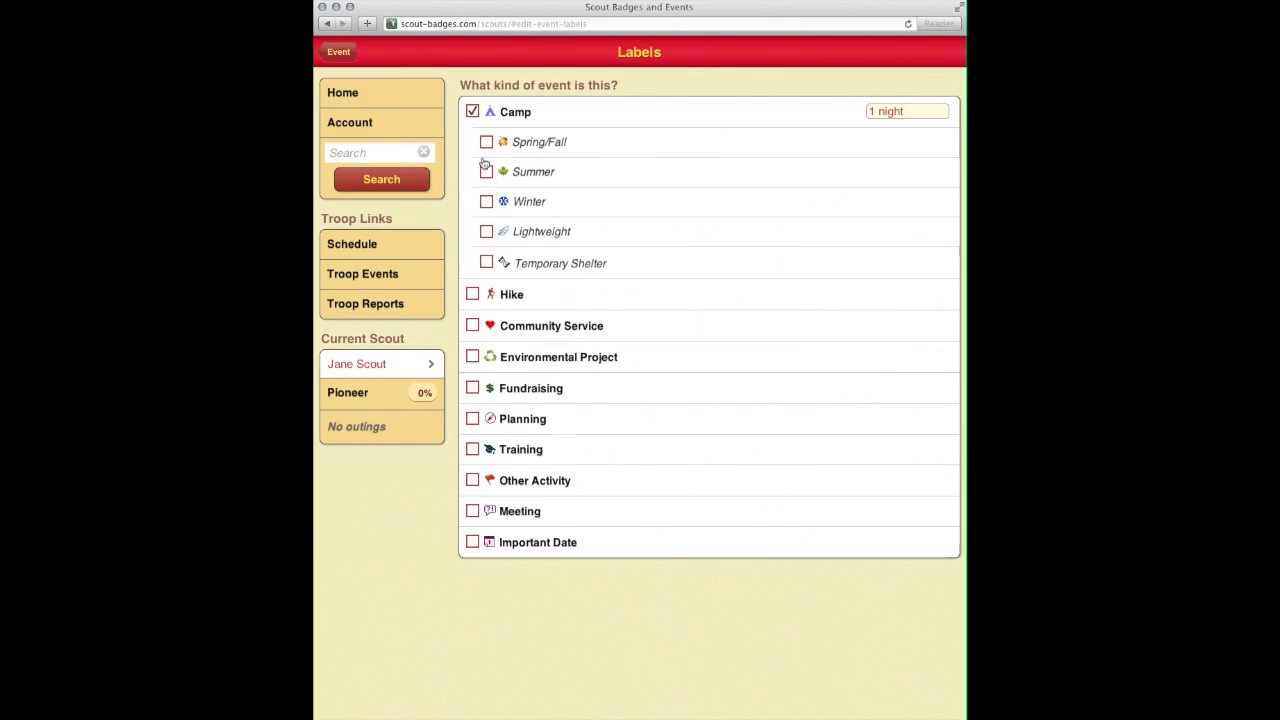
{"action": "left_click", "coordinate": [486, 203]}
{"action": "left_click", "coordinate": [487, 264]}
{"action": "left_click", "coordinate": [903, 111]}
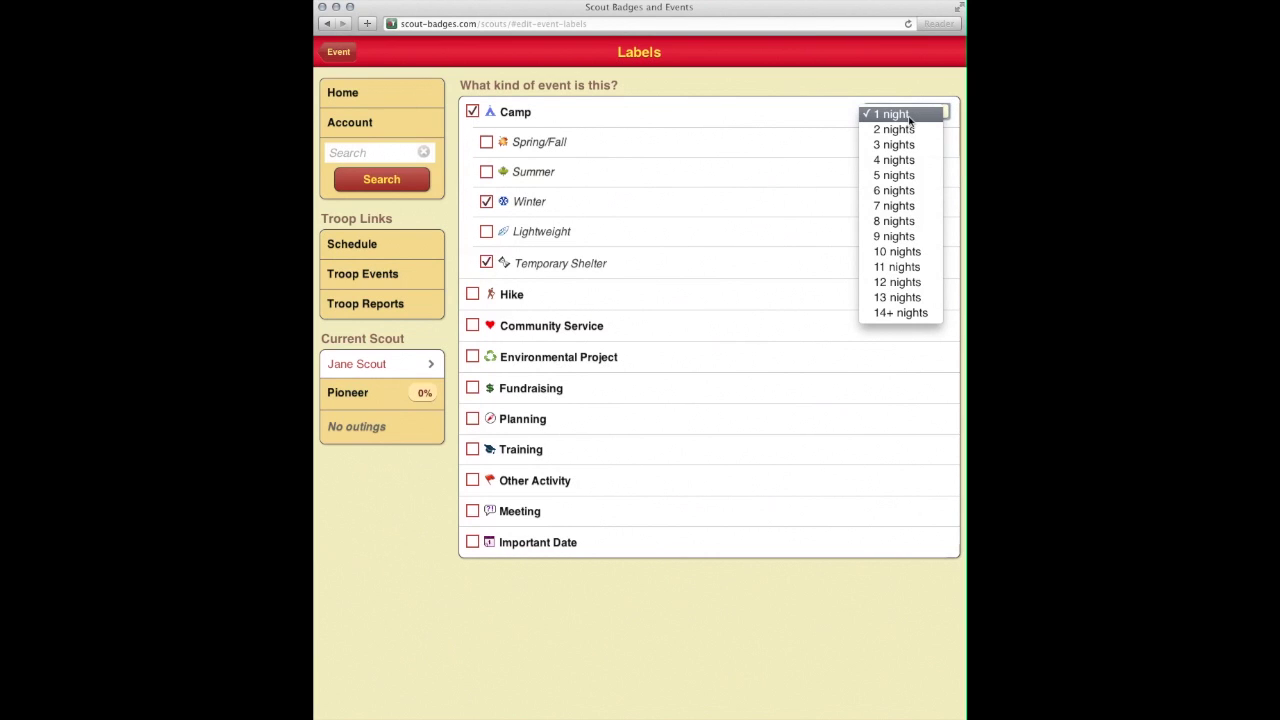
{"action": "left_click", "coordinate": [909, 117]}
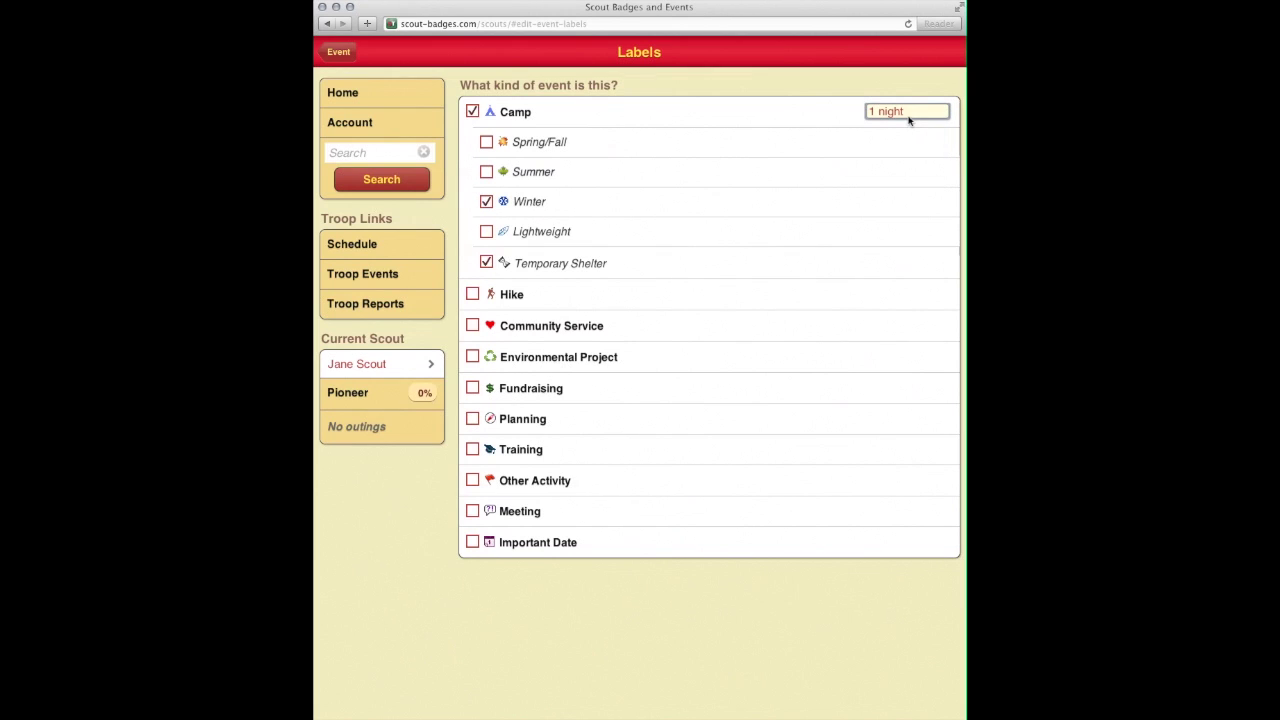
{"action": "left_click", "coordinate": [325, 54]}
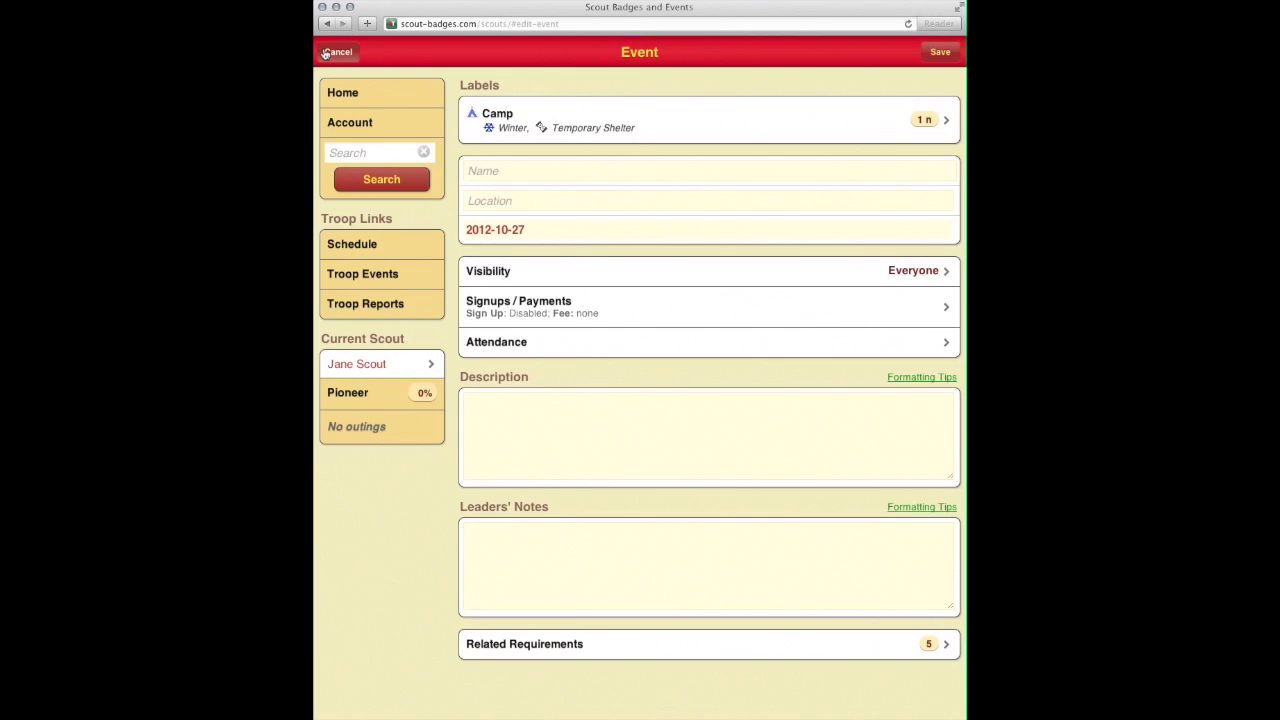
Name the event "Winter Camp" and set its location to "A Winter Campsite"
{"action": "left_click", "coordinate": [543, 172]}
{"action": "type", "text": "Winter C"}
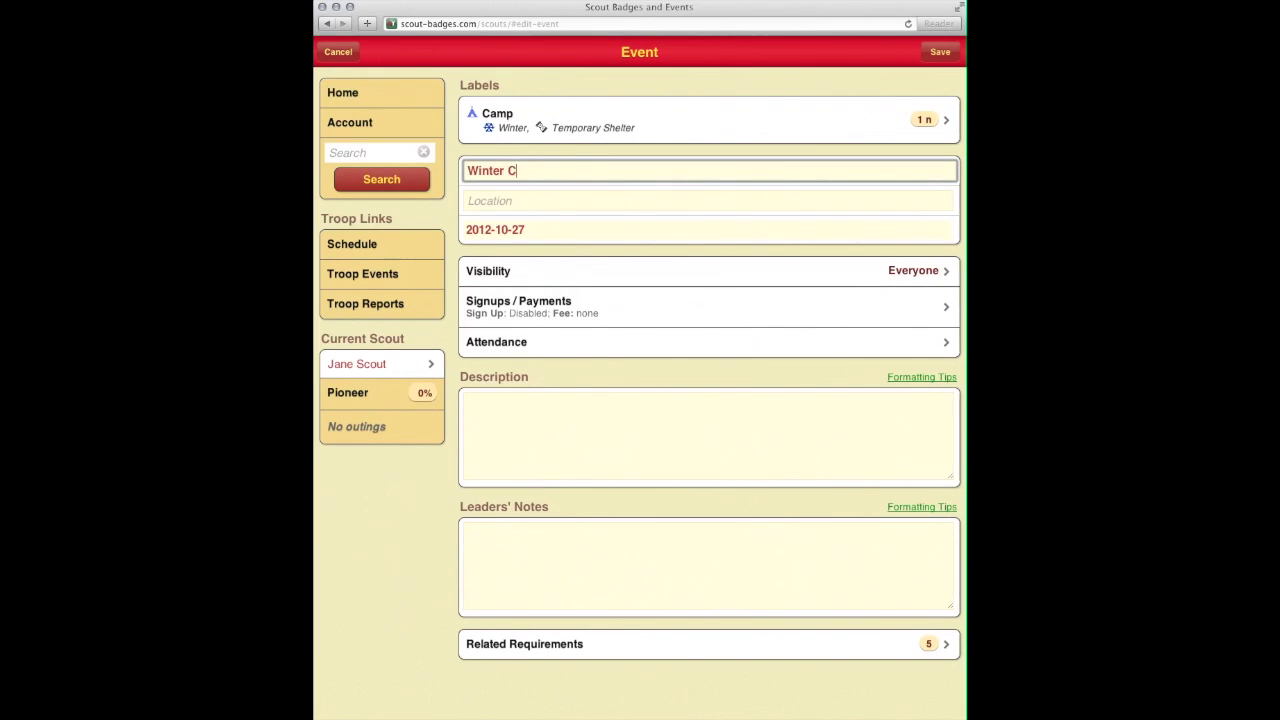
{"action": "type", "text": "amp"}
{"action": "key", "text": "Tab"}
{"action": "type", "text": "A "}
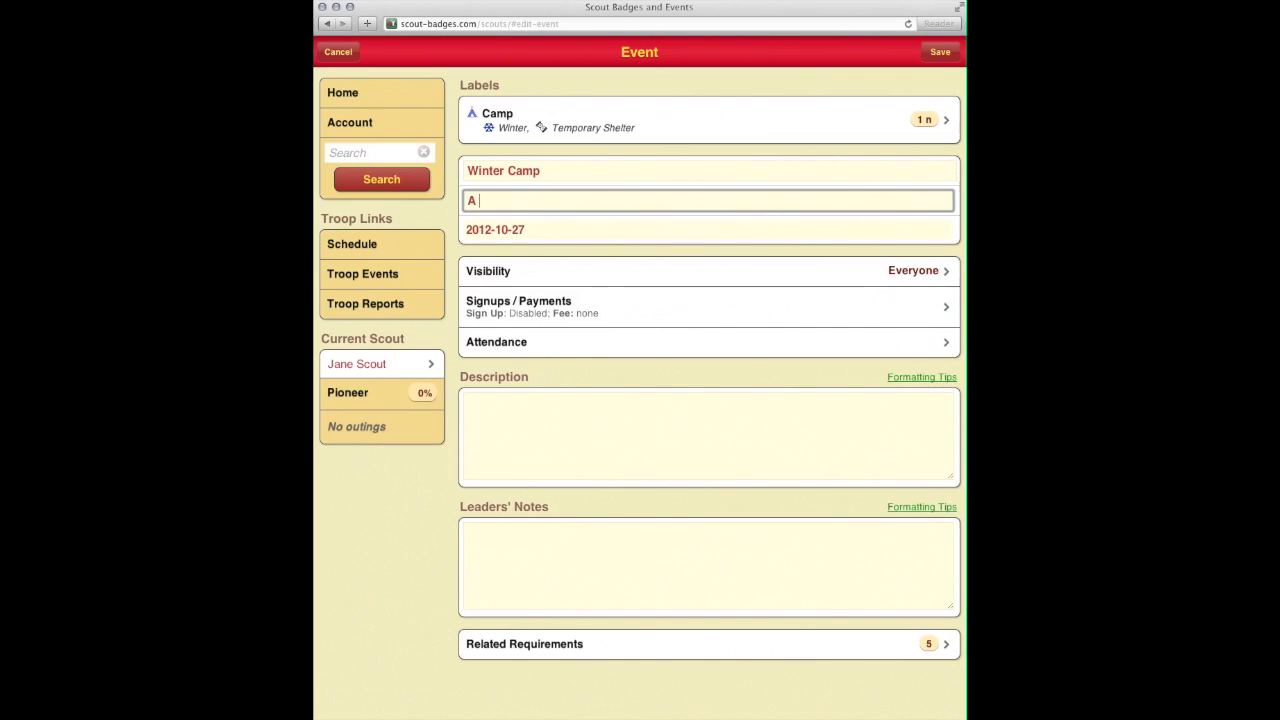
{"action": "type", "text": "Winter Campsite"}
{"action": "key", "text": "Tab"}
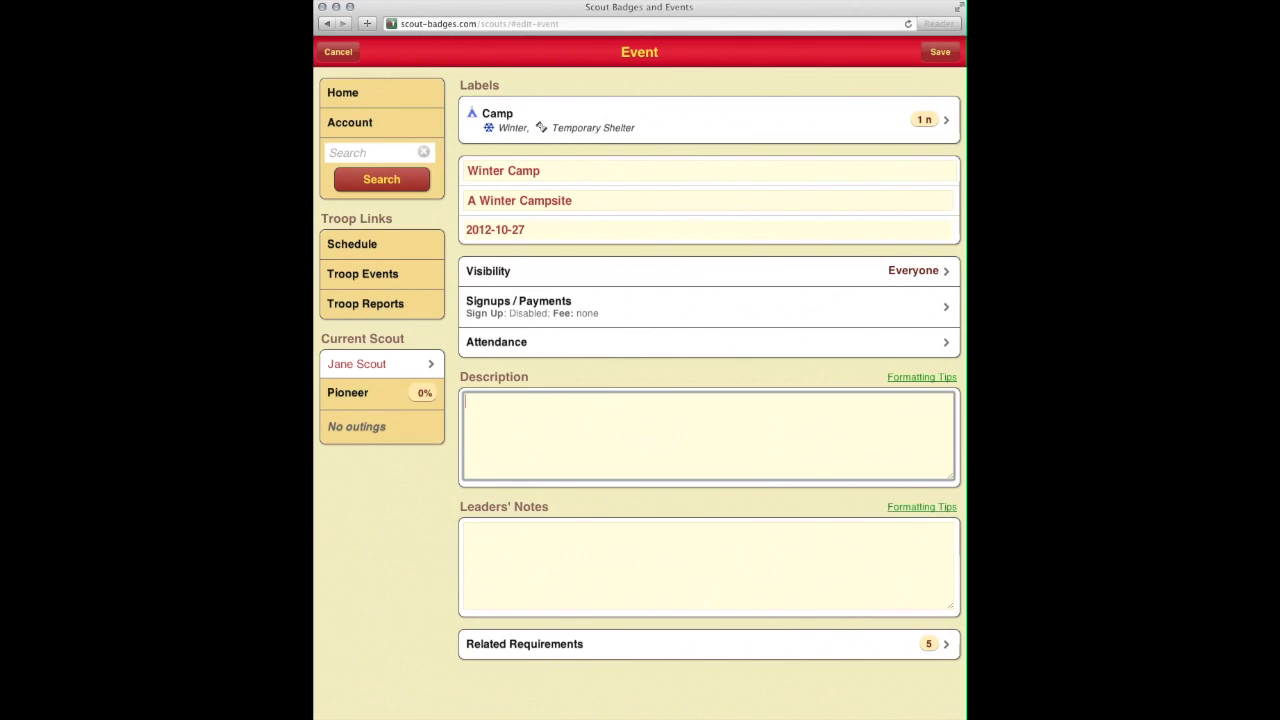
Enter "An awesome winter camp" as the event description
{"action": "type", "text": "AN awesomew"}
{"action": "key", "text": "BackSpace"}
{"action": "type", "text": "winter camp"}
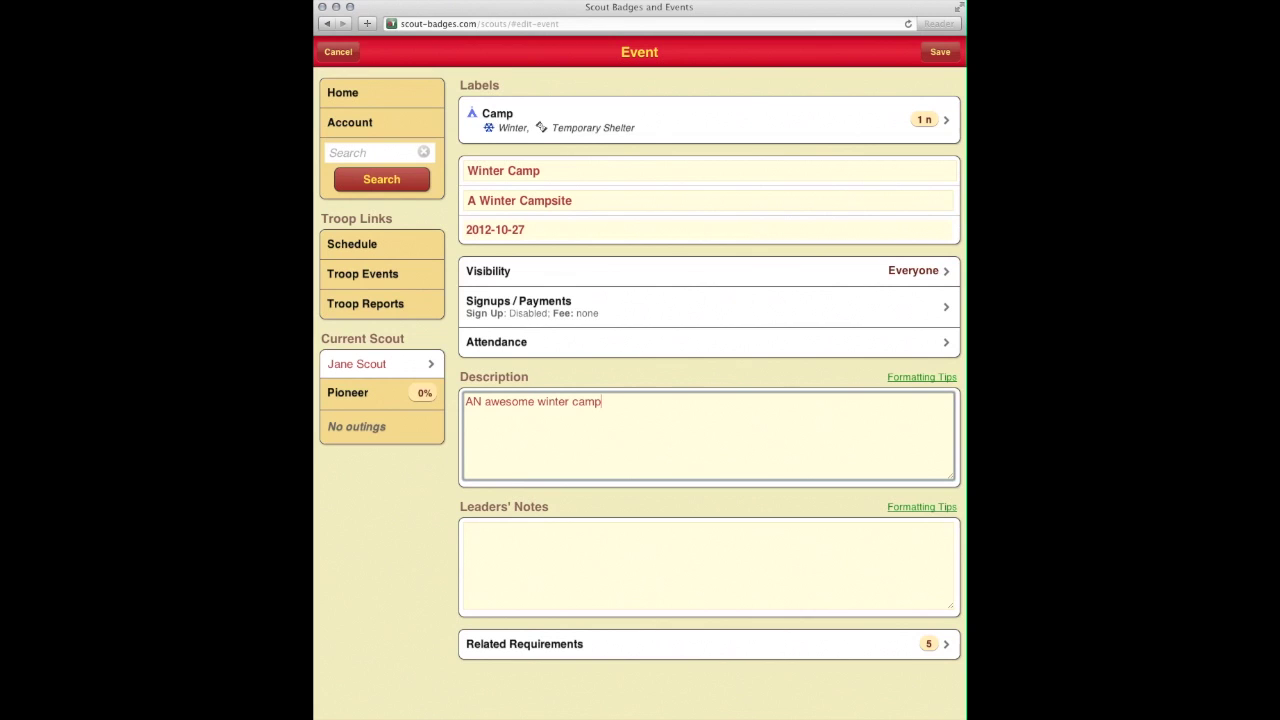
{"action": "left_click", "coordinate": [481, 401]}
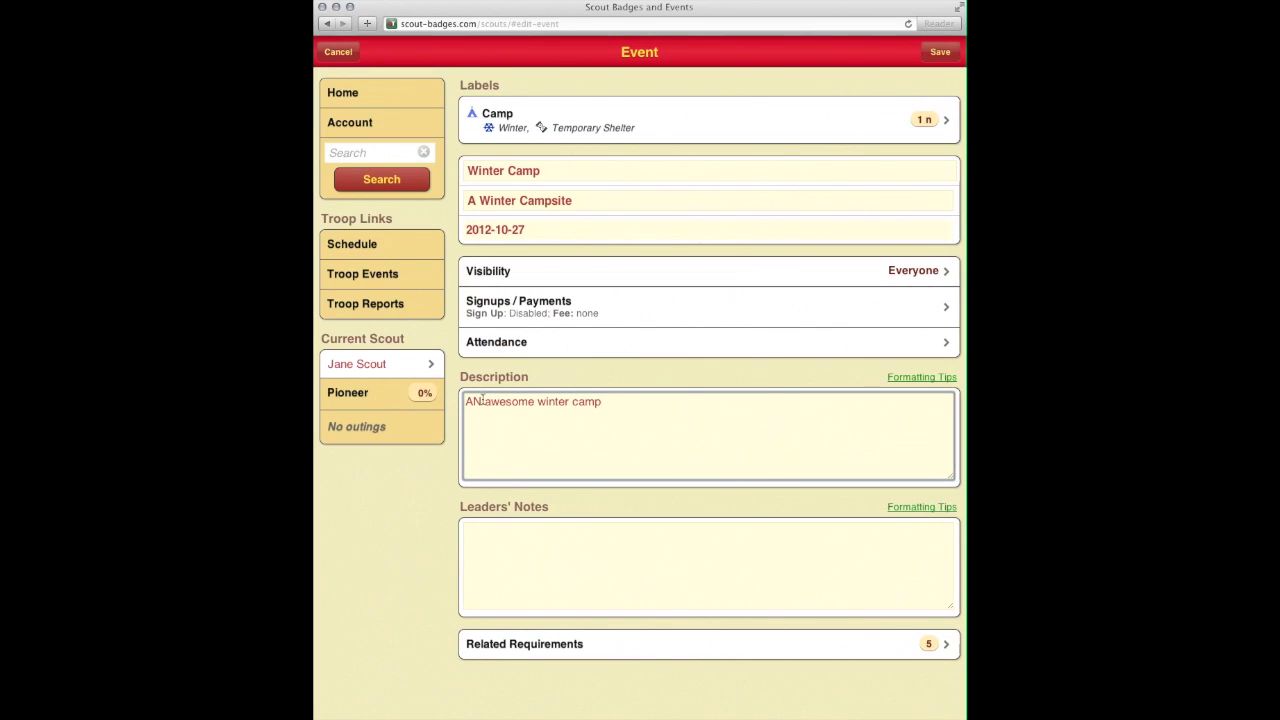
{"action": "key", "text": "BackSpace"}
{"action": "type", "text": "n"}
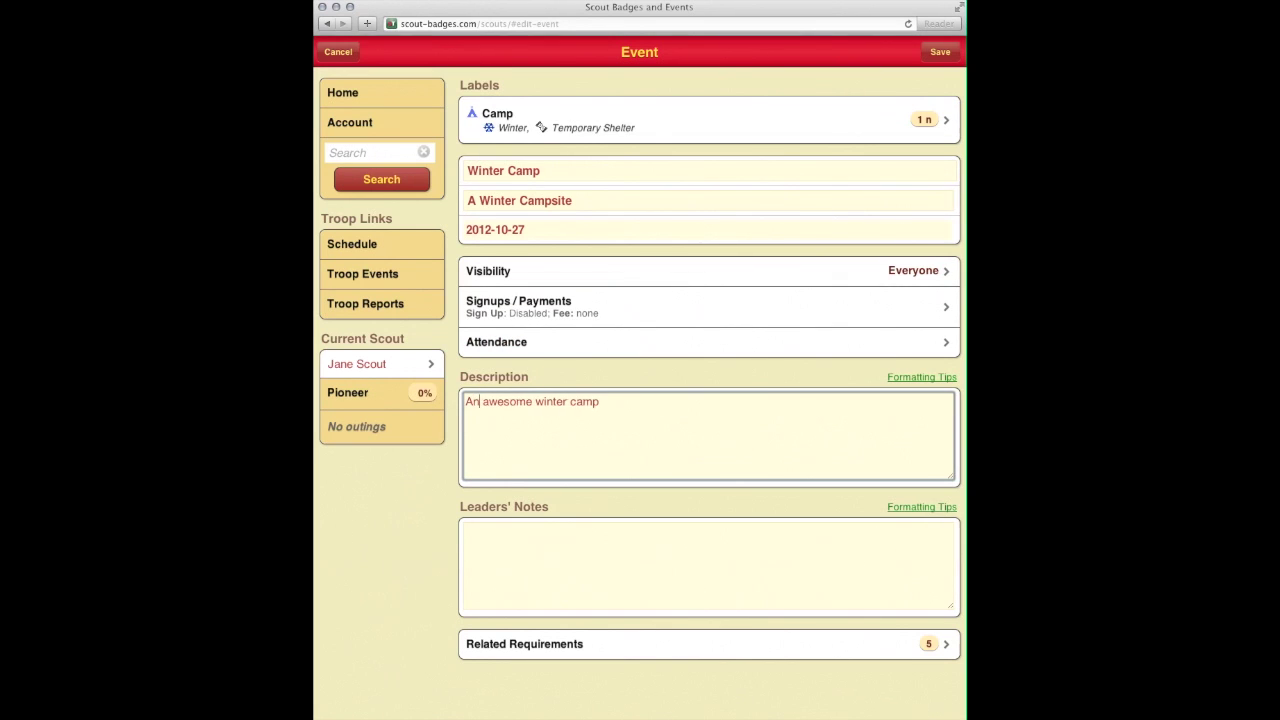
Enable sign-up for the event and set the sign-up deadline to October 20, 2012
{"action": "left_click", "coordinate": [566, 302]}
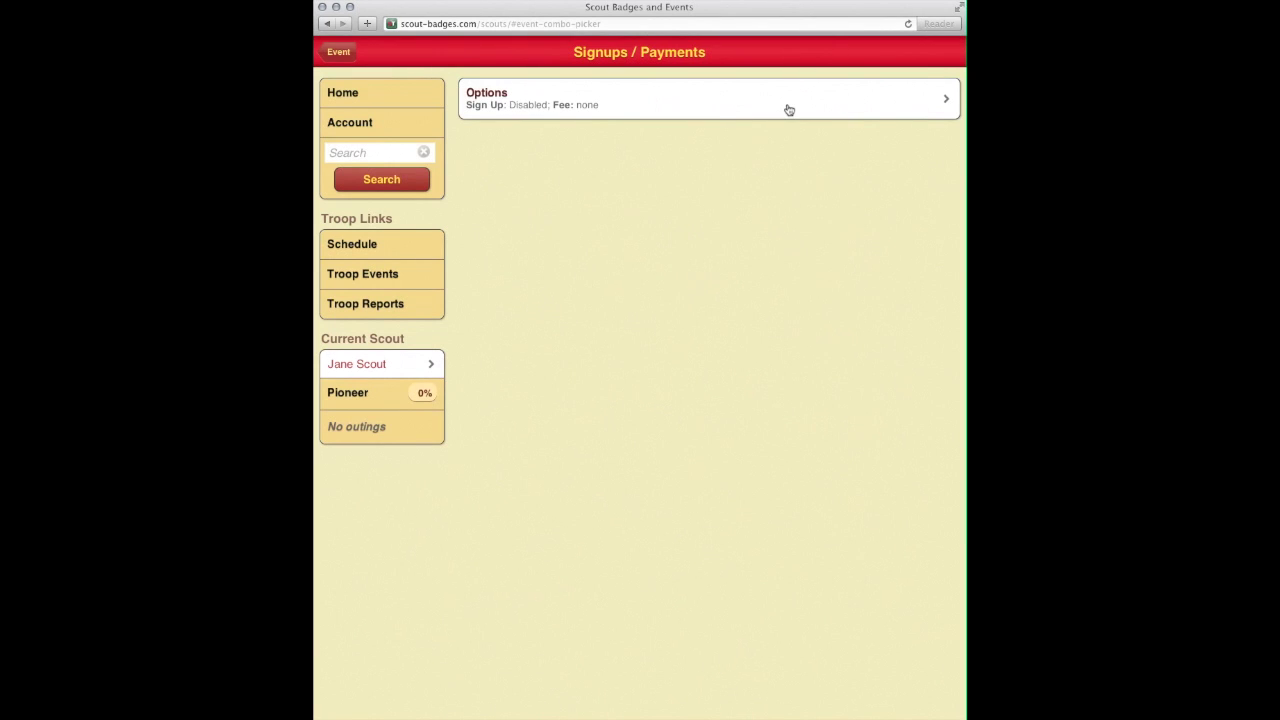
{"action": "left_click", "coordinate": [789, 109]}
{"action": "left_click", "coordinate": [911, 118]}
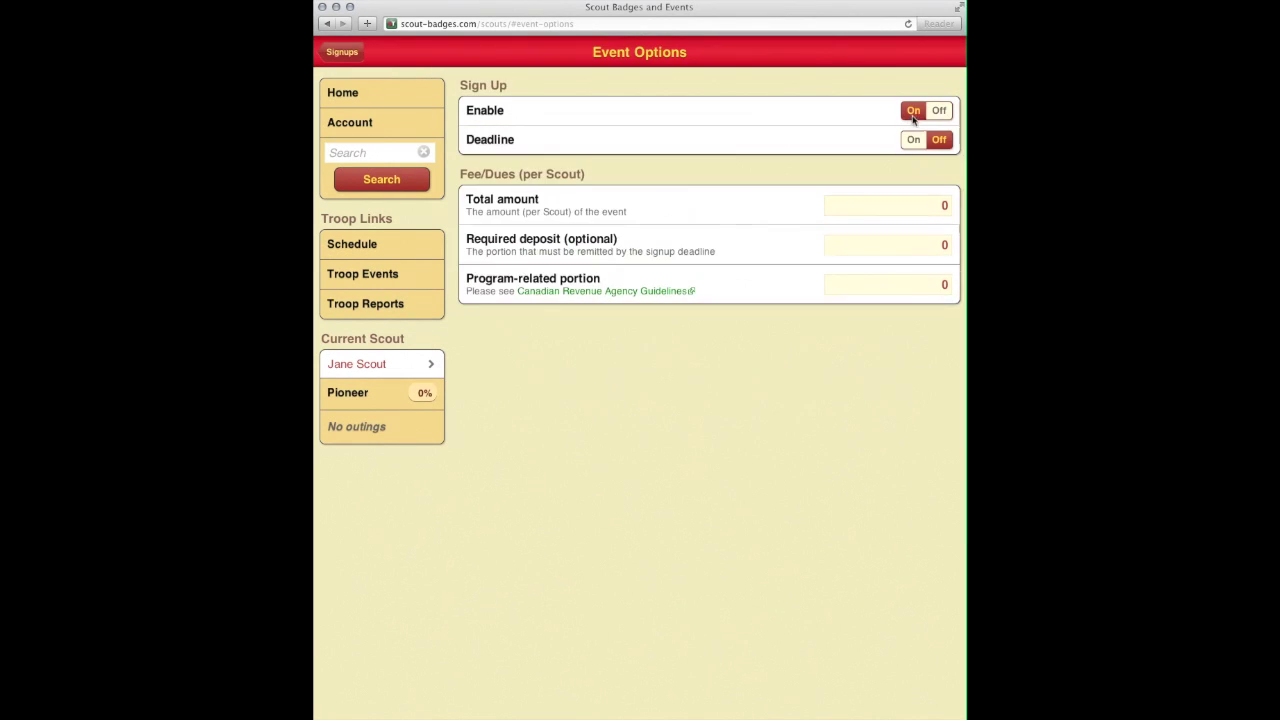
{"action": "left_click", "coordinate": [914, 140]}
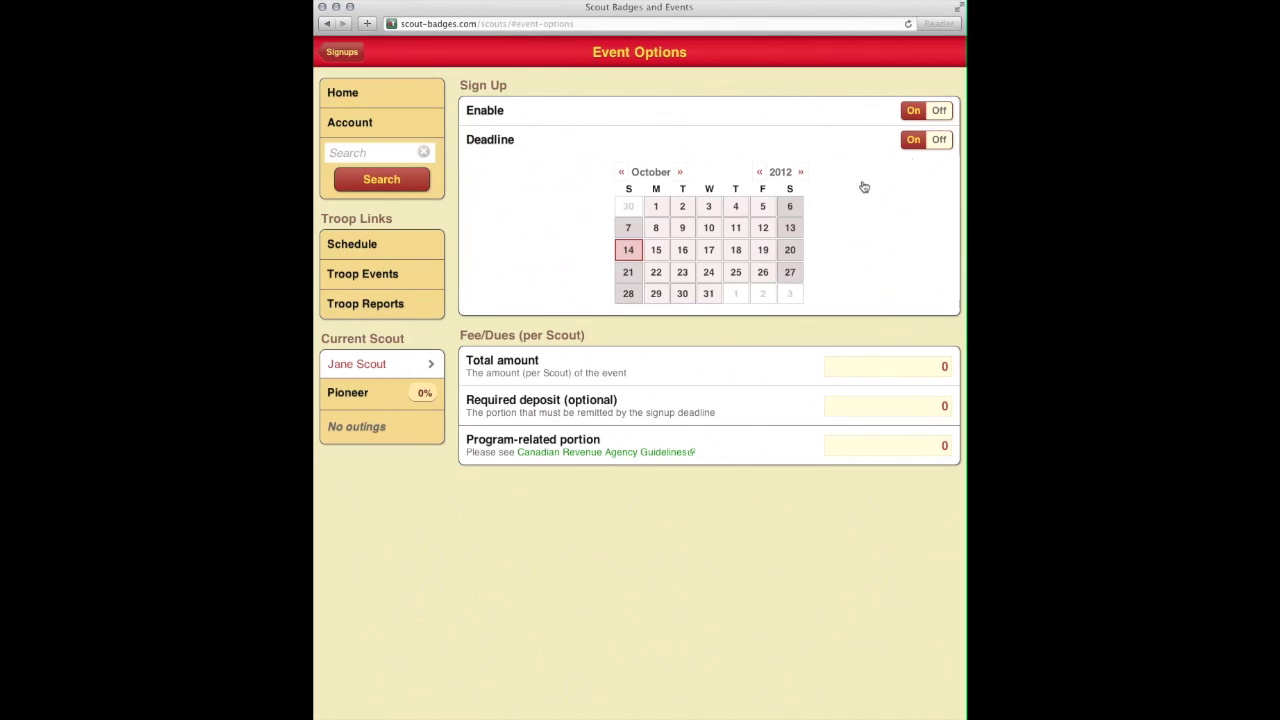
{"action": "left_click", "coordinate": [790, 250]}
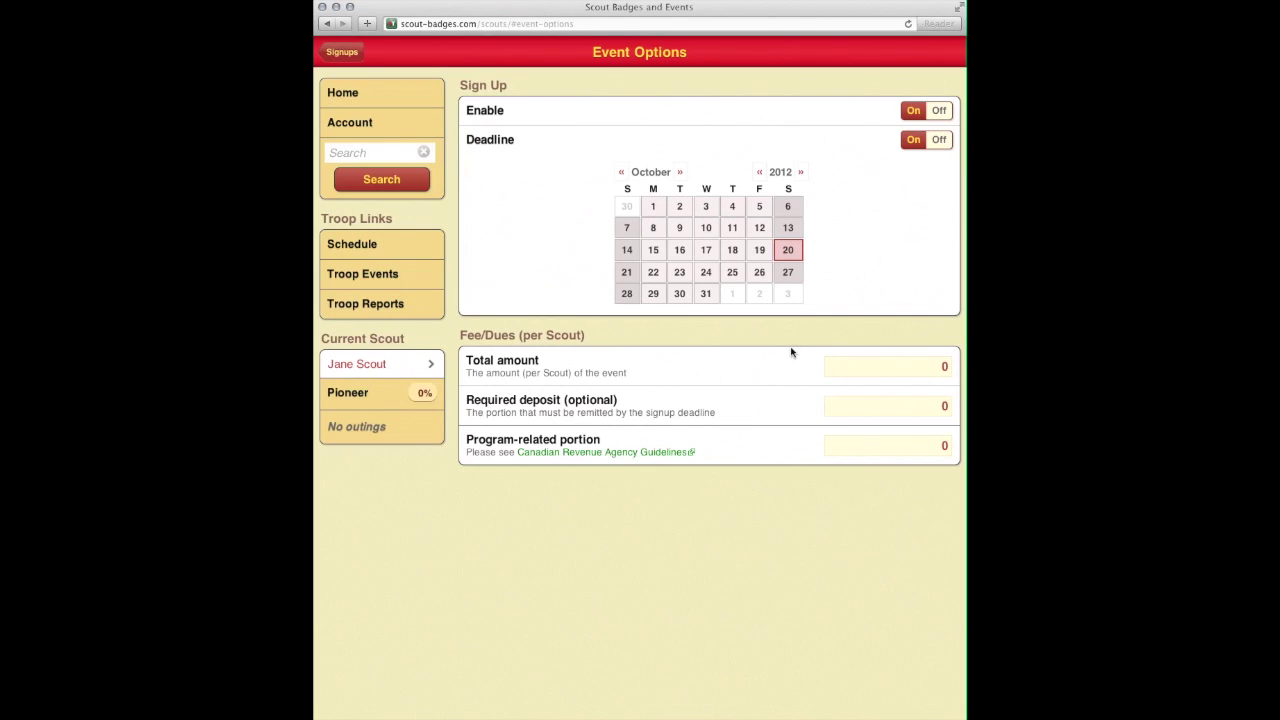
Set the per-scout fee to a total of 50, a required deposit of 10 and a program-related portion of 30
{"action": "left_click", "coordinate": [897, 366]}
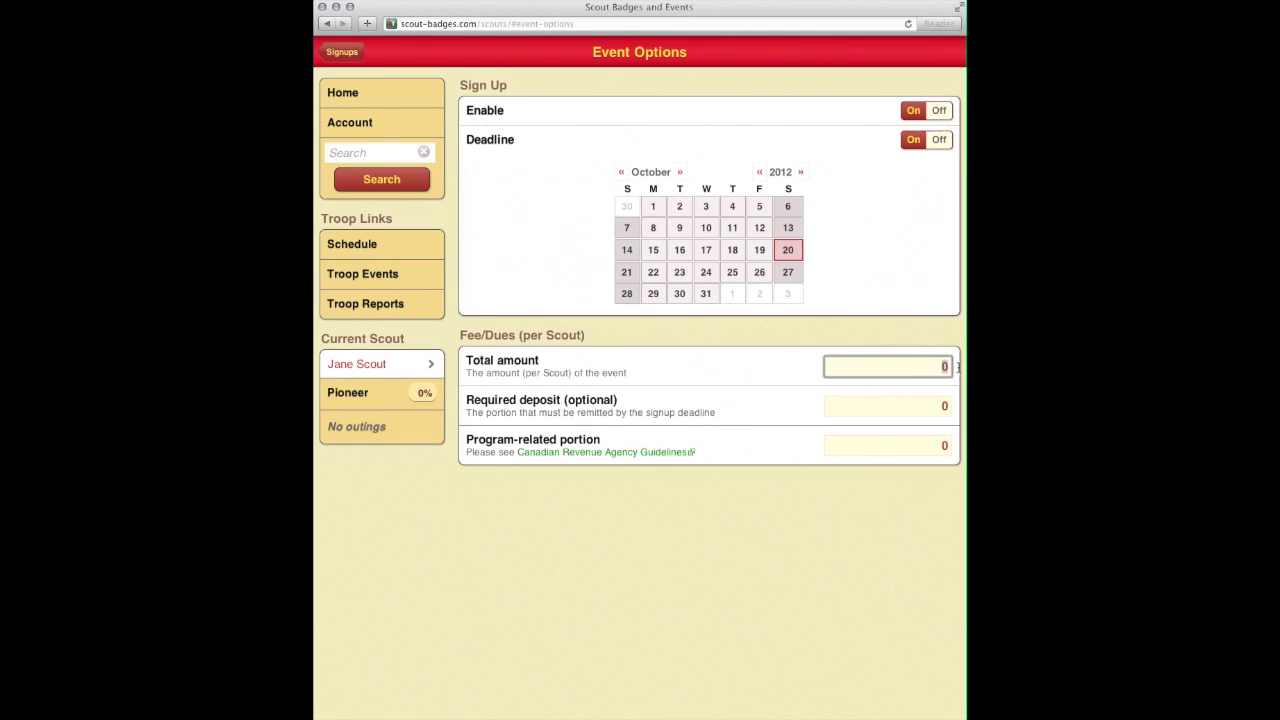
{"action": "type", "text": "50"}
{"action": "left_click", "coordinate": [941, 404]}
{"action": "double_click", "coordinate": [944, 405]}
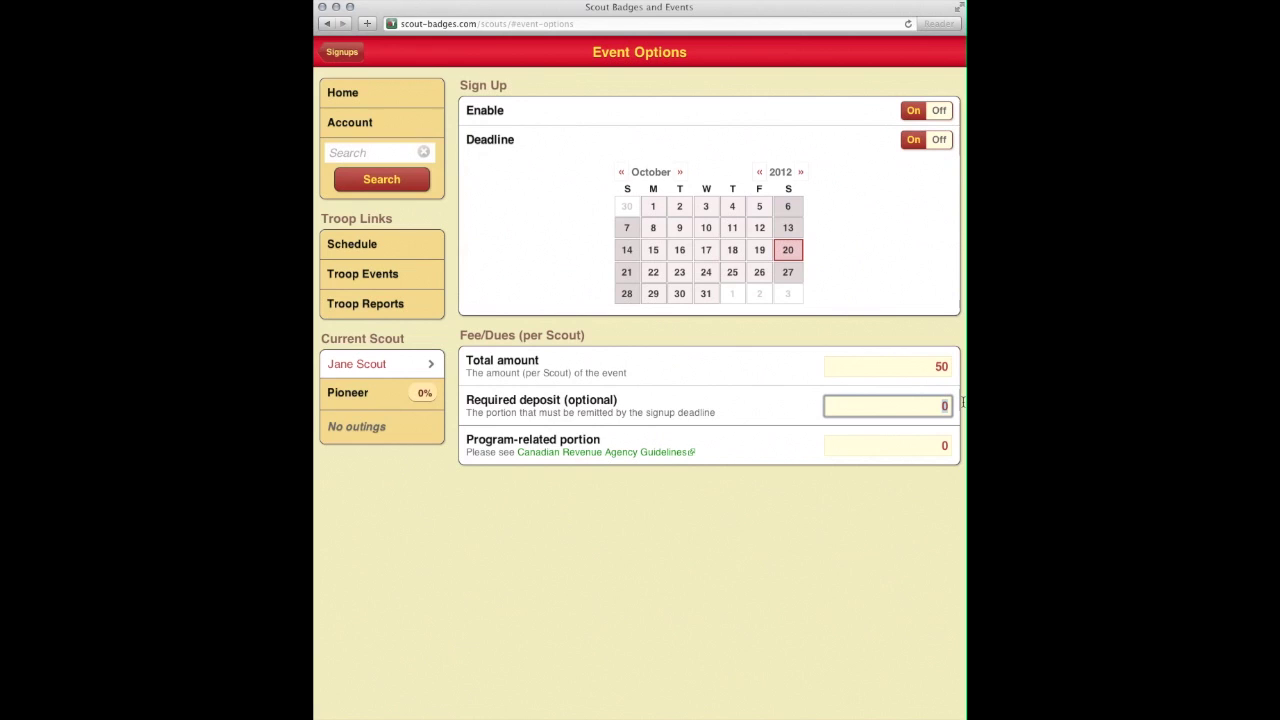
{"action": "type", "text": "10"}
{"action": "left_click", "coordinate": [917, 445]}
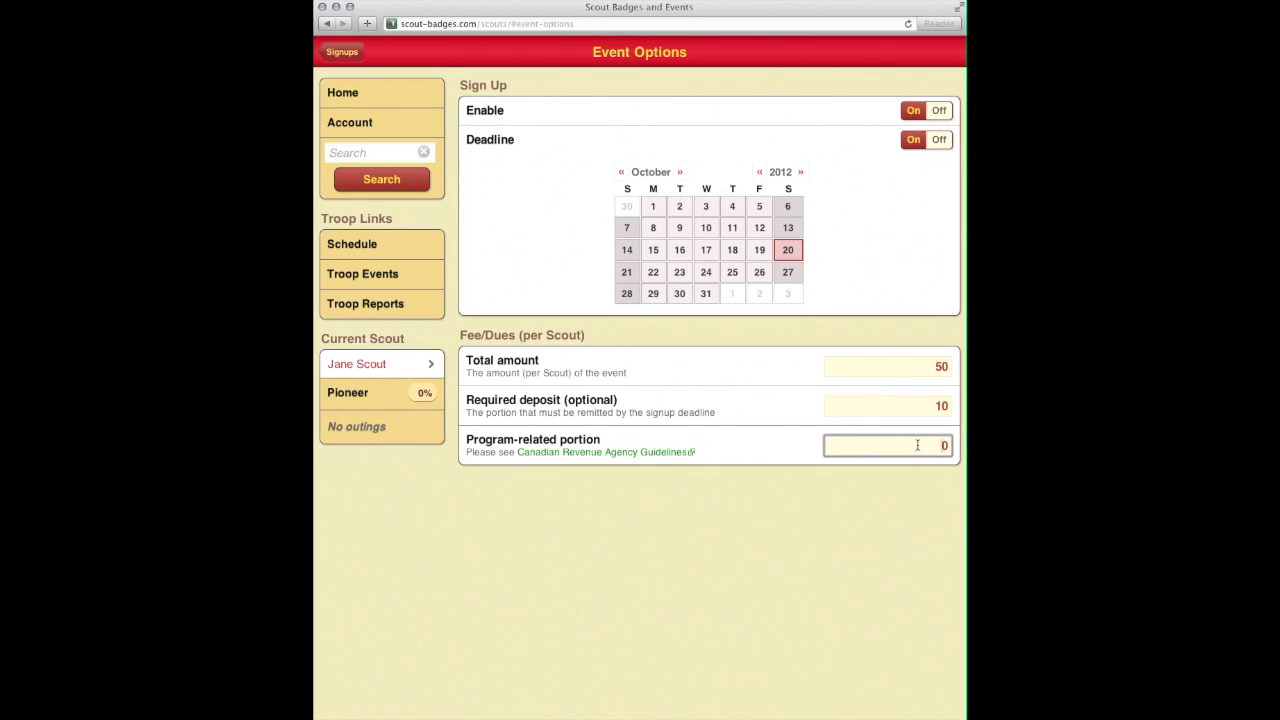
{"action": "key", "text": "BackSpace"}
{"action": "type", "text": "30"}
{"action": "left_click", "coordinate": [341, 55]}
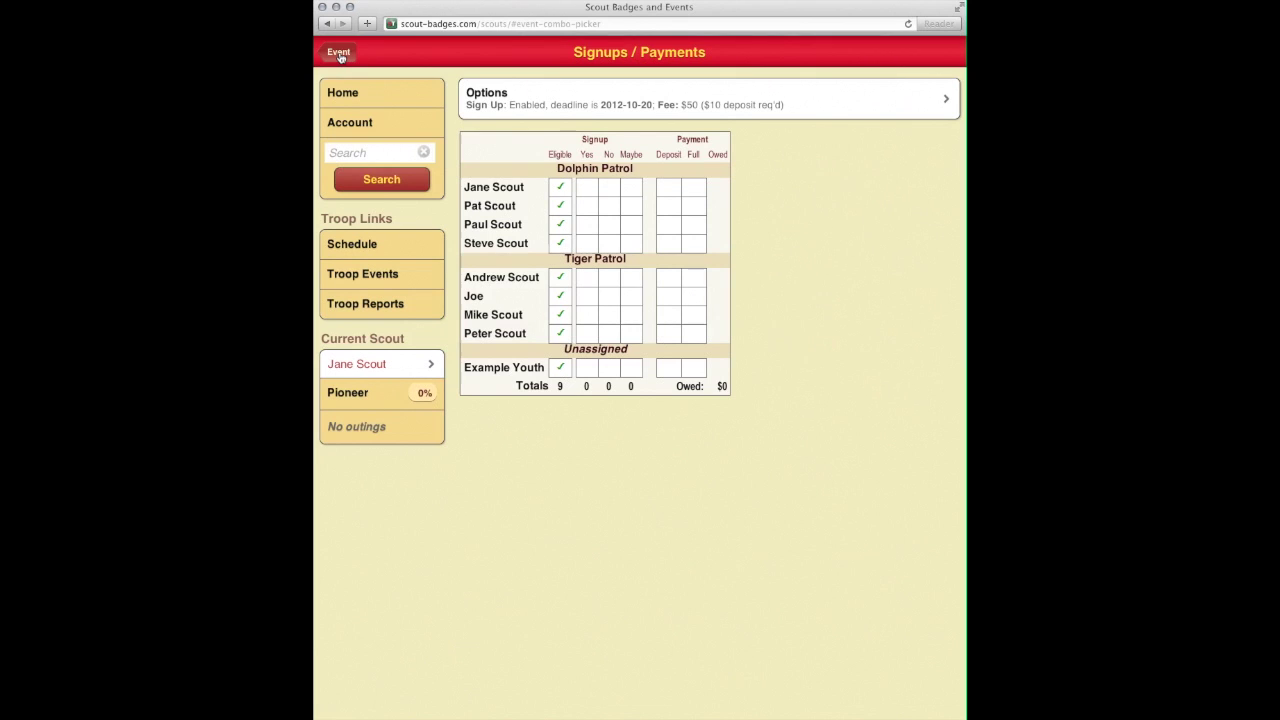
Try marking and clearing deposit and full payments for the first two scouts of the Dolphin Patrol
{"action": "left_click", "coordinate": [673, 191]}
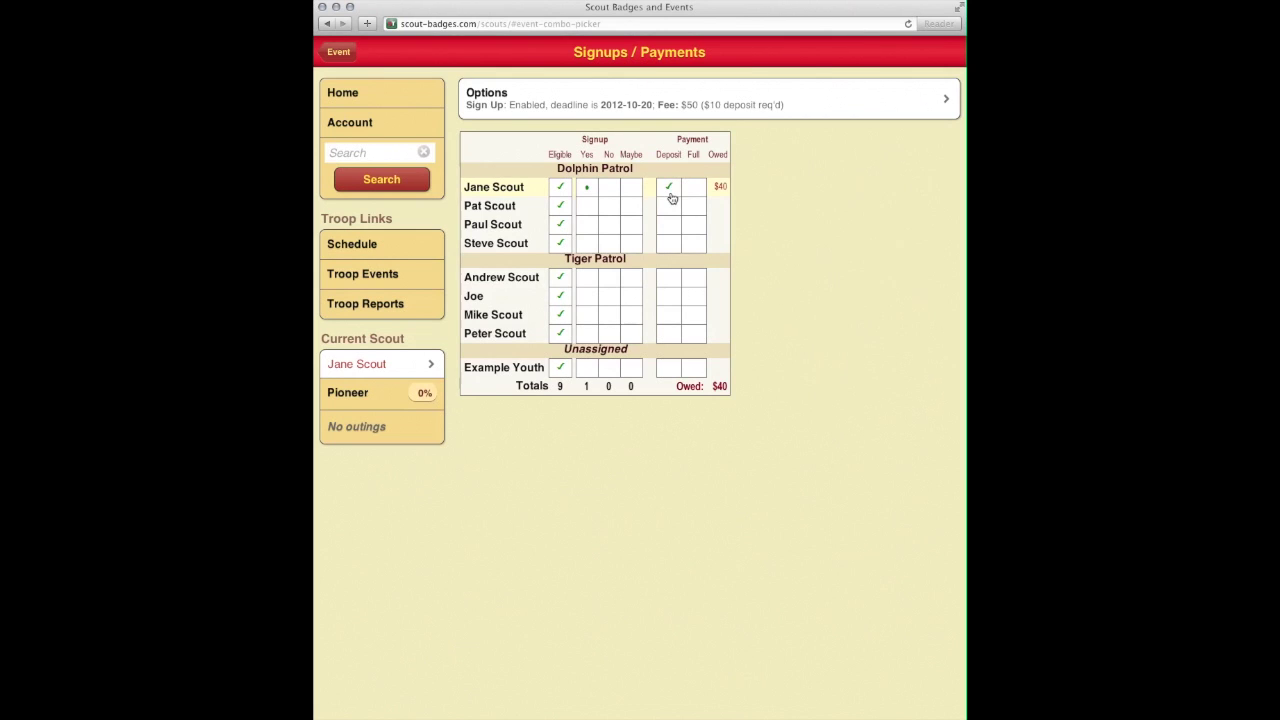
{"action": "left_click", "coordinate": [672, 195]}
{"action": "left_click", "coordinate": [671, 210]}
{"action": "left_click", "coordinate": [671, 210]}
{"action": "left_click", "coordinate": [697, 187]}
{"action": "left_click", "coordinate": [690, 189]}
Return to the event details and enter "Only we can see these" as the leaders' notes
{"action": "left_click", "coordinate": [356, 50]}
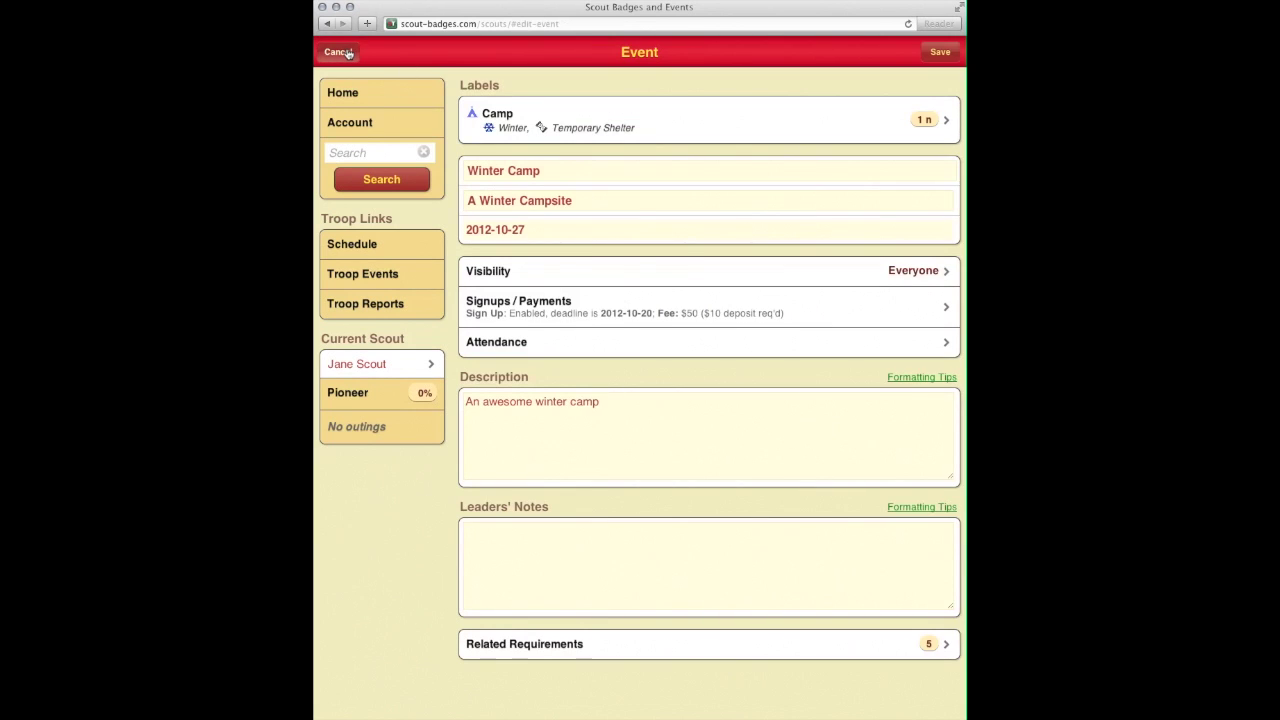
{"action": "left_click", "coordinate": [605, 587]}
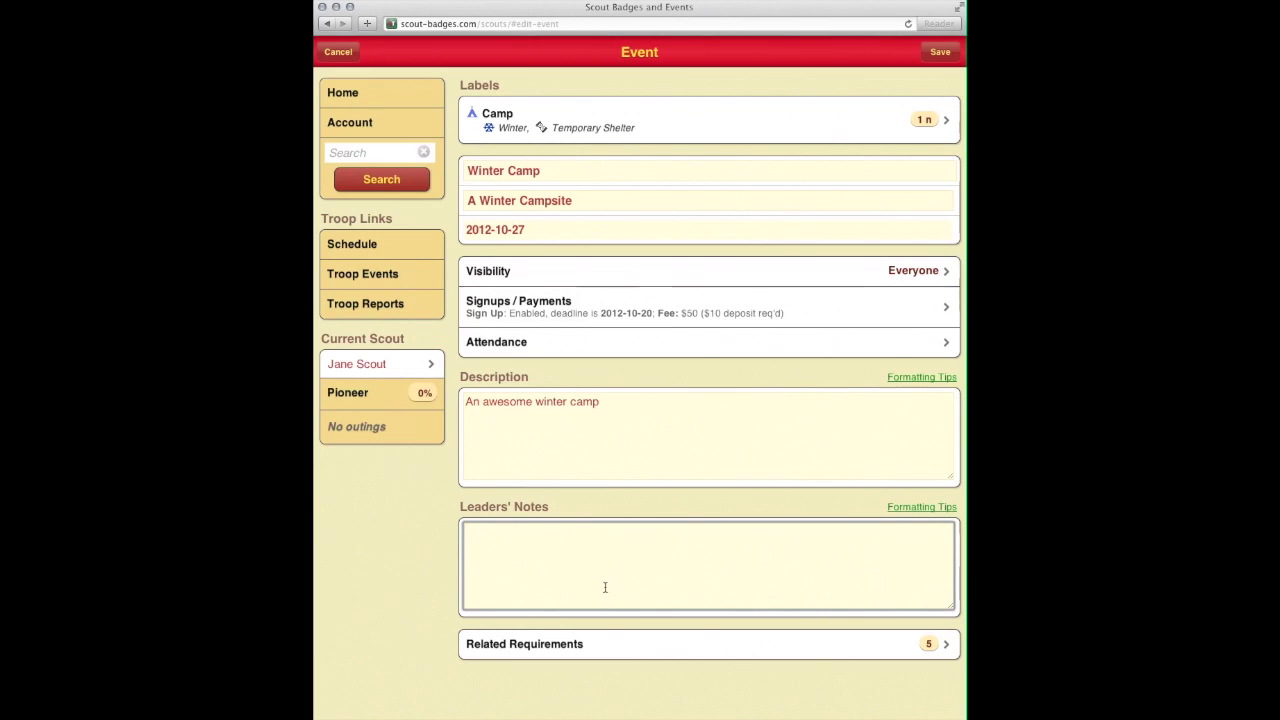
{"action": "type", "text": "Only w"}
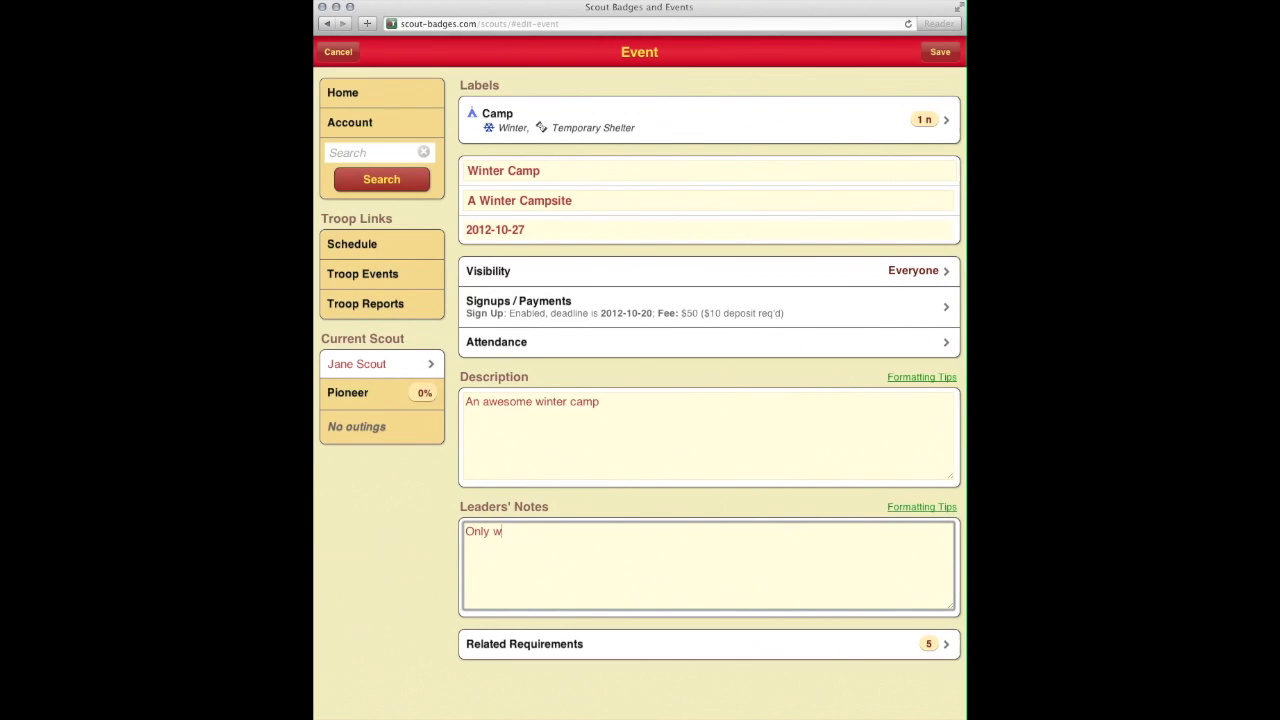
{"action": "type", "text": "e can see these"}
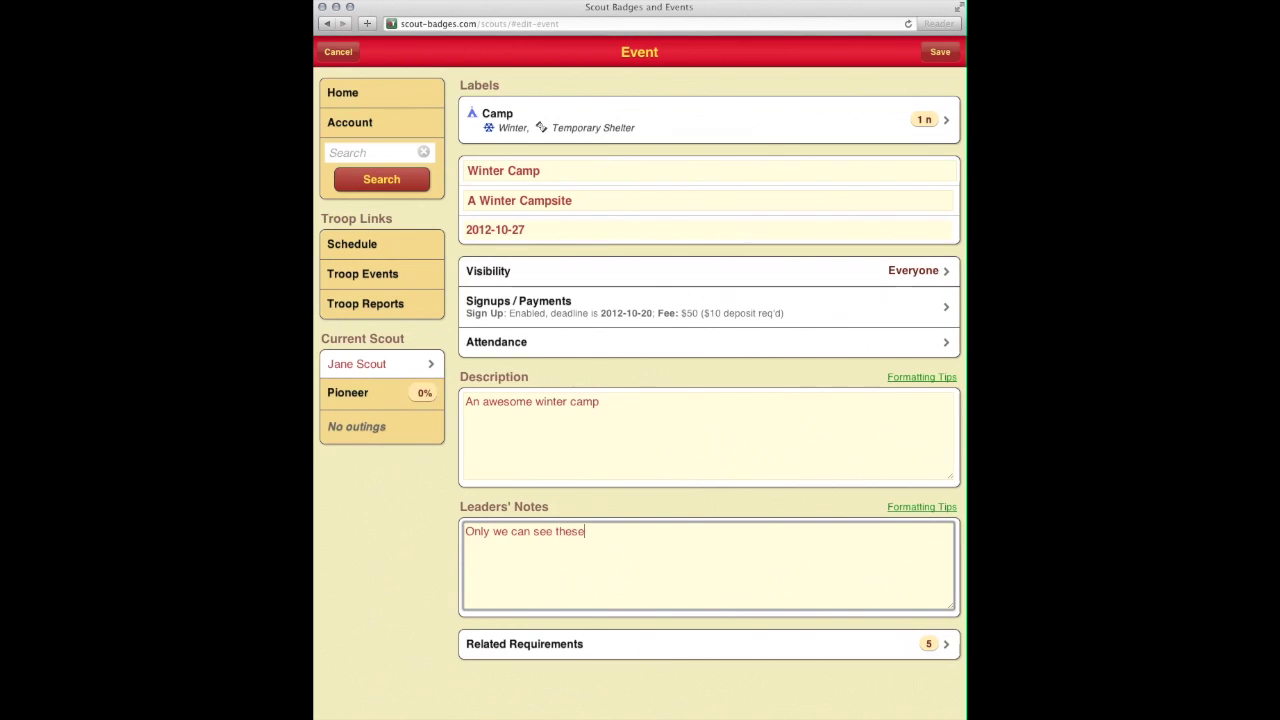
Add requirements 3 and 4 of the Voyageur - Outdoor Skills badge to the event's related requirements and save the event
{"action": "left_click", "coordinate": [617, 648]}
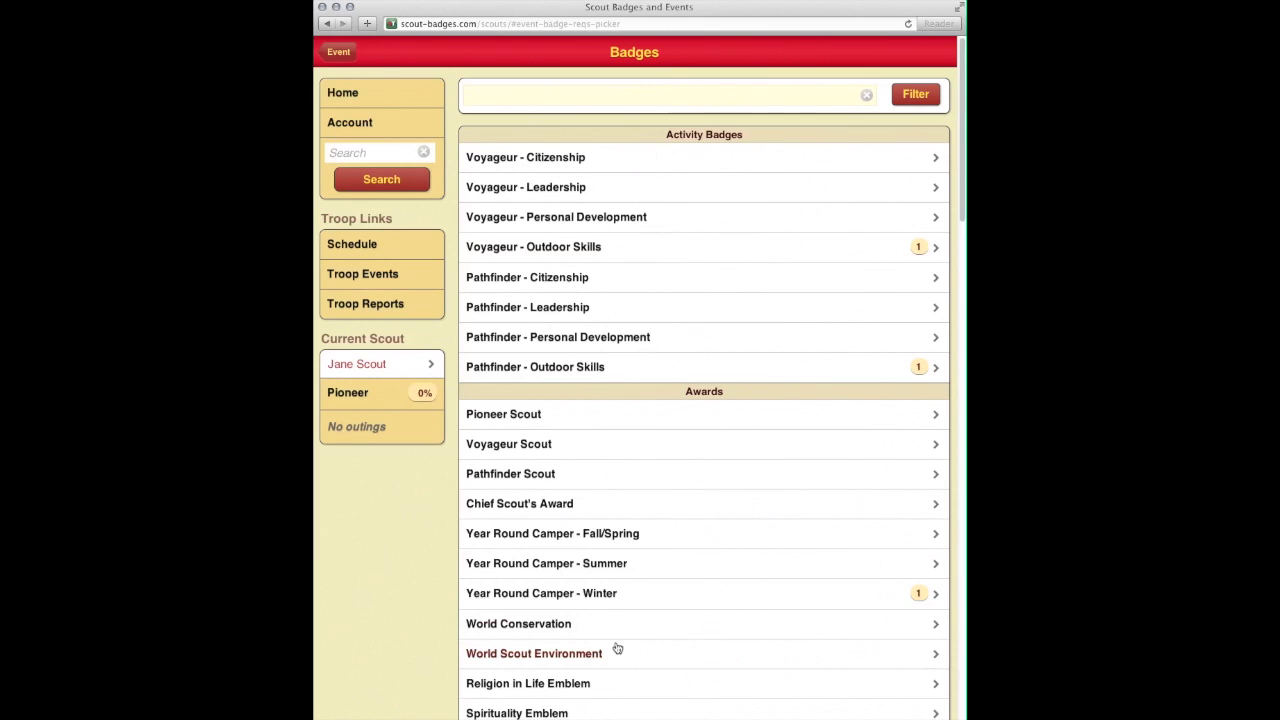
{"action": "left_click", "coordinate": [642, 259]}
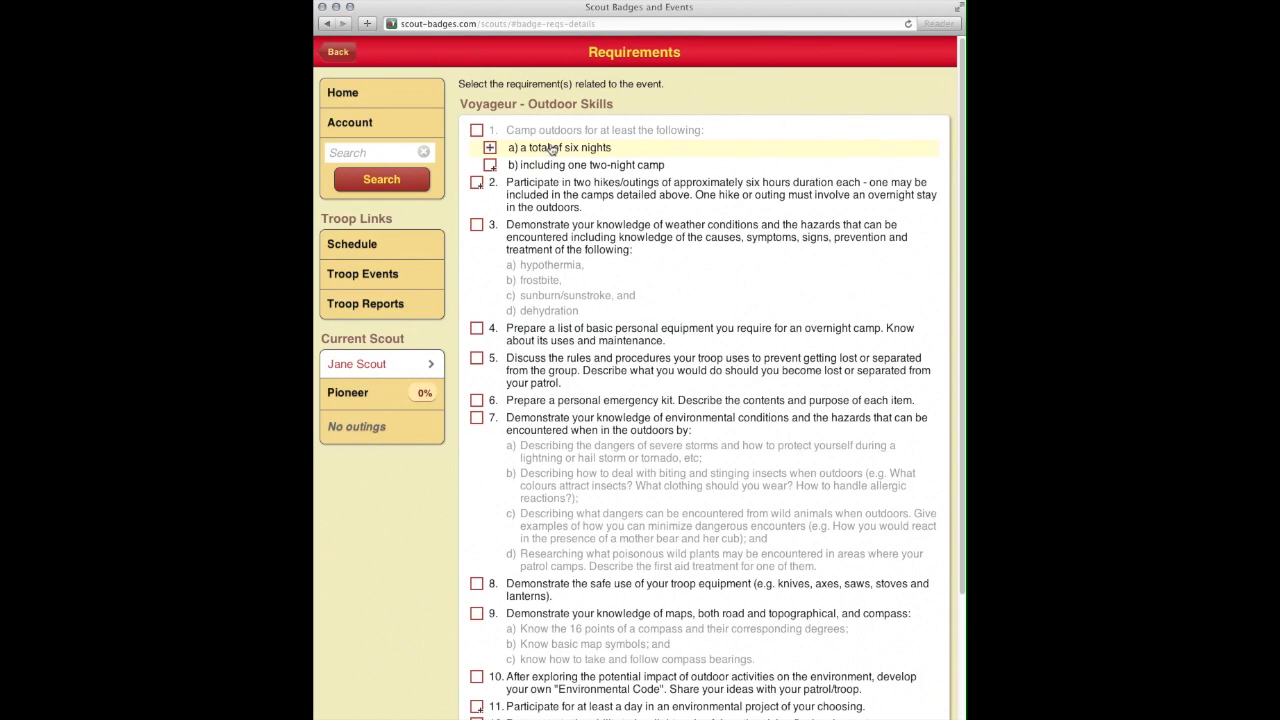
{"action": "left_click", "coordinate": [478, 232]}
{"action": "left_click", "coordinate": [477, 329]}
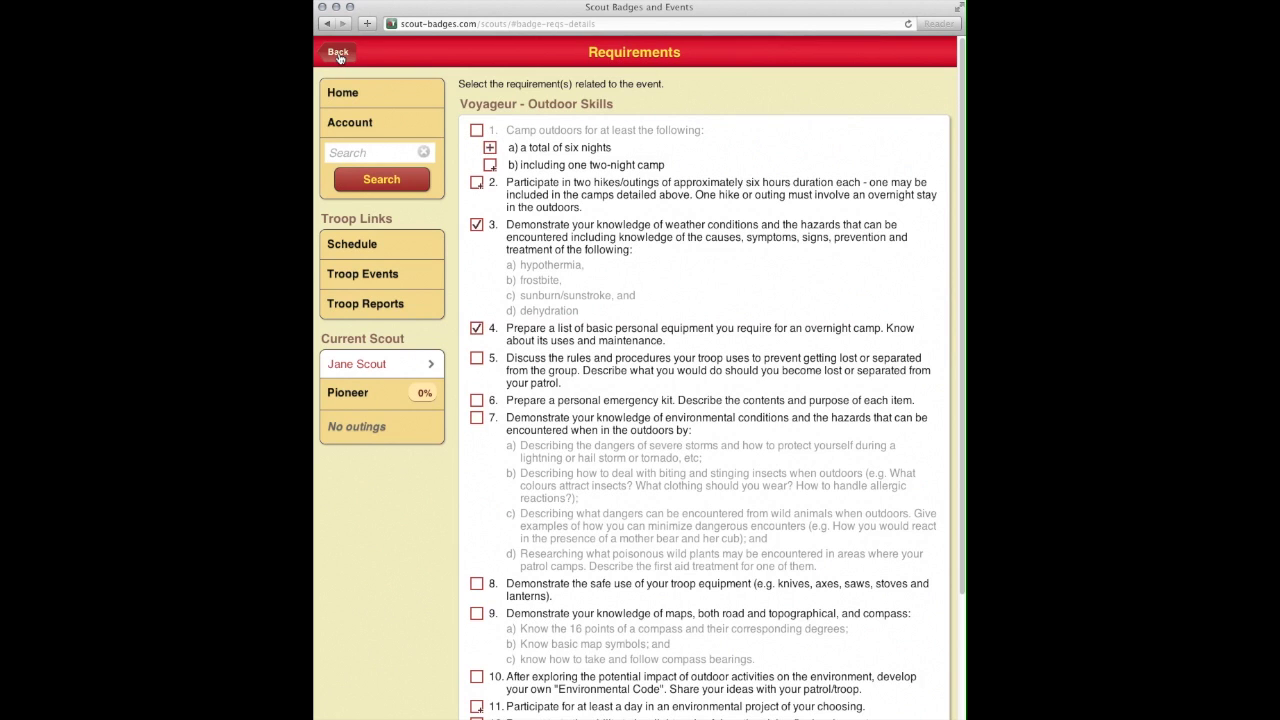
{"action": "left_click", "coordinate": [339, 54]}
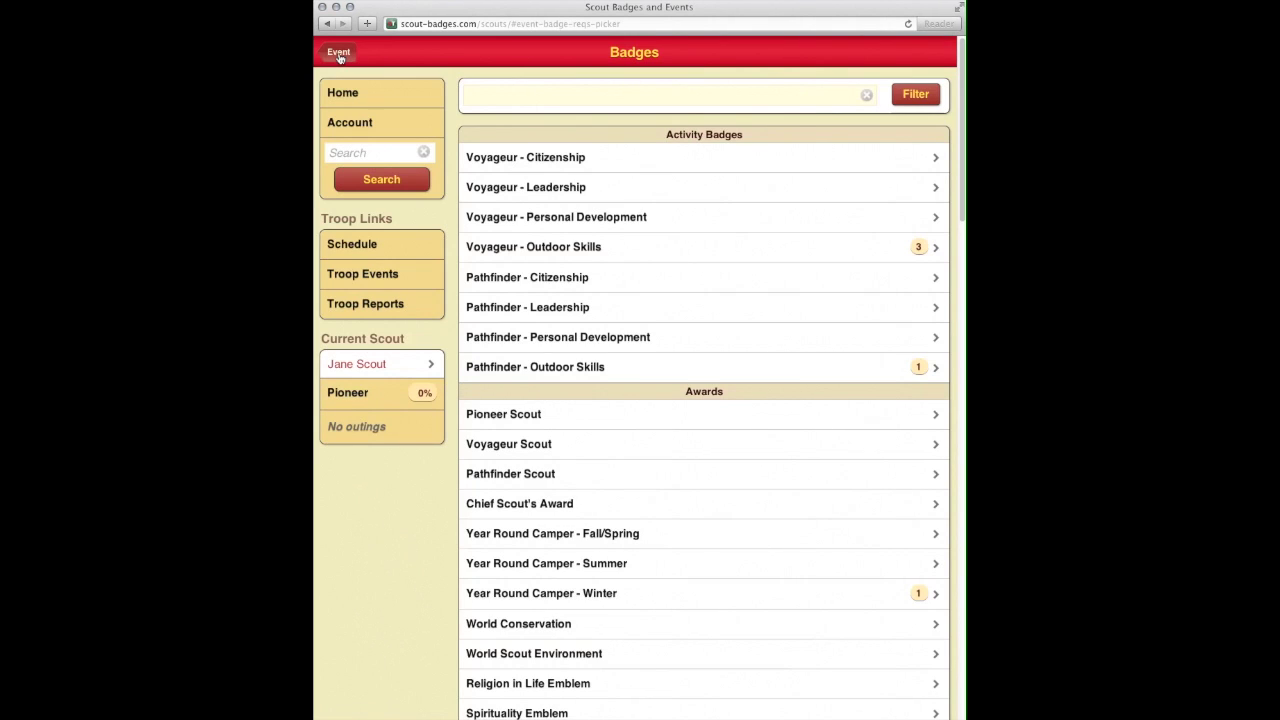
{"action": "left_click", "coordinate": [339, 55]}
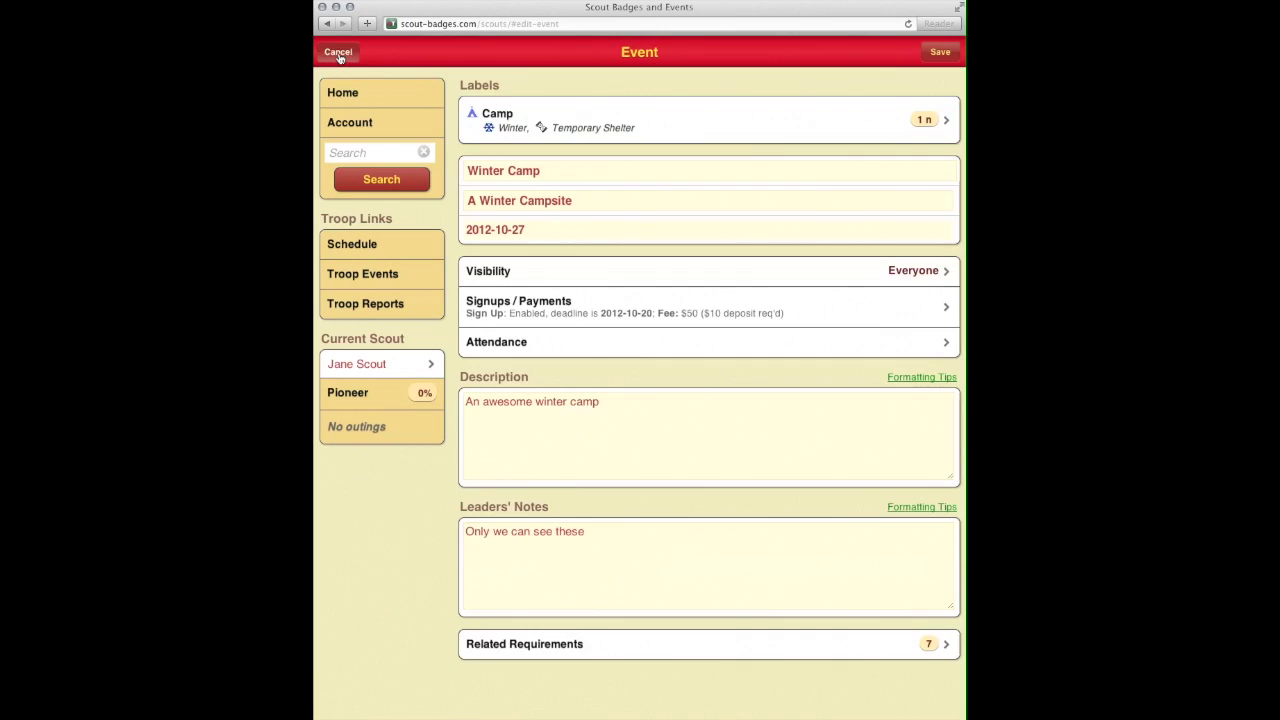
{"action": "left_click", "coordinate": [939, 55]}
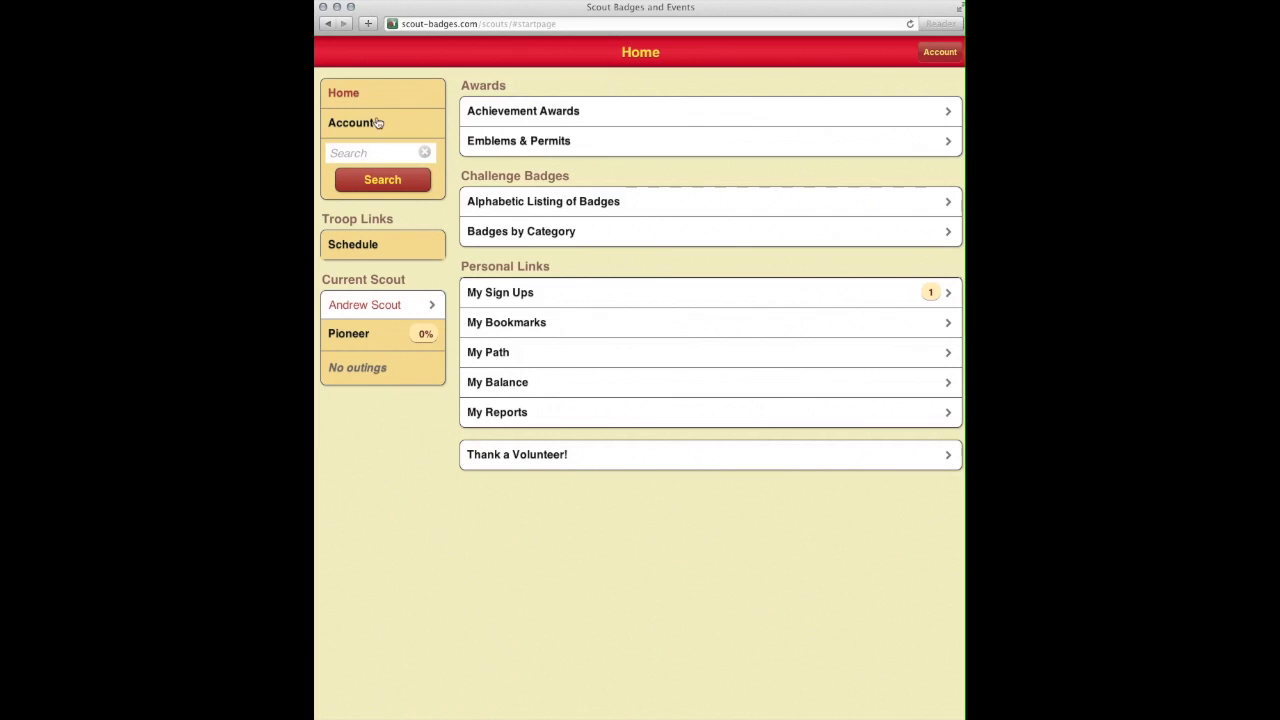
Check the current scout selection in the youth account and view the Winter Camp event's details from the October 27 schedule entry
{"action": "left_click", "coordinate": [418, 305]}
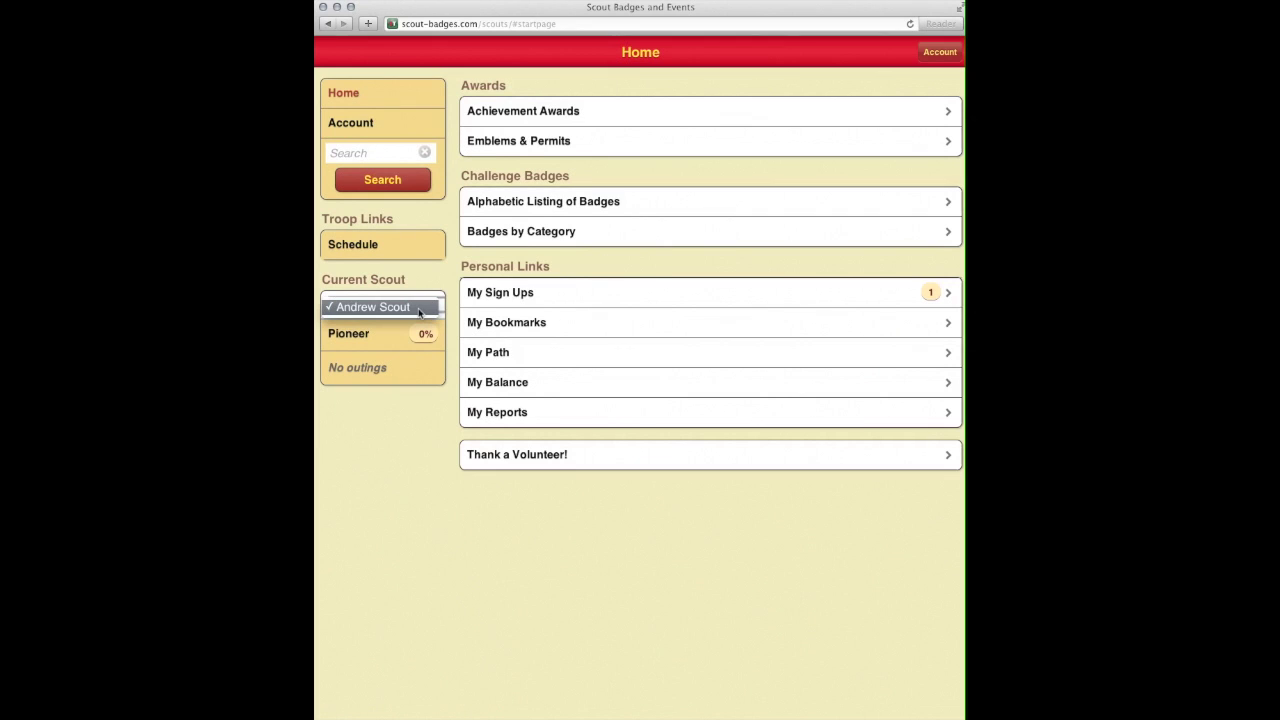
{"action": "left_click", "coordinate": [418, 307]}
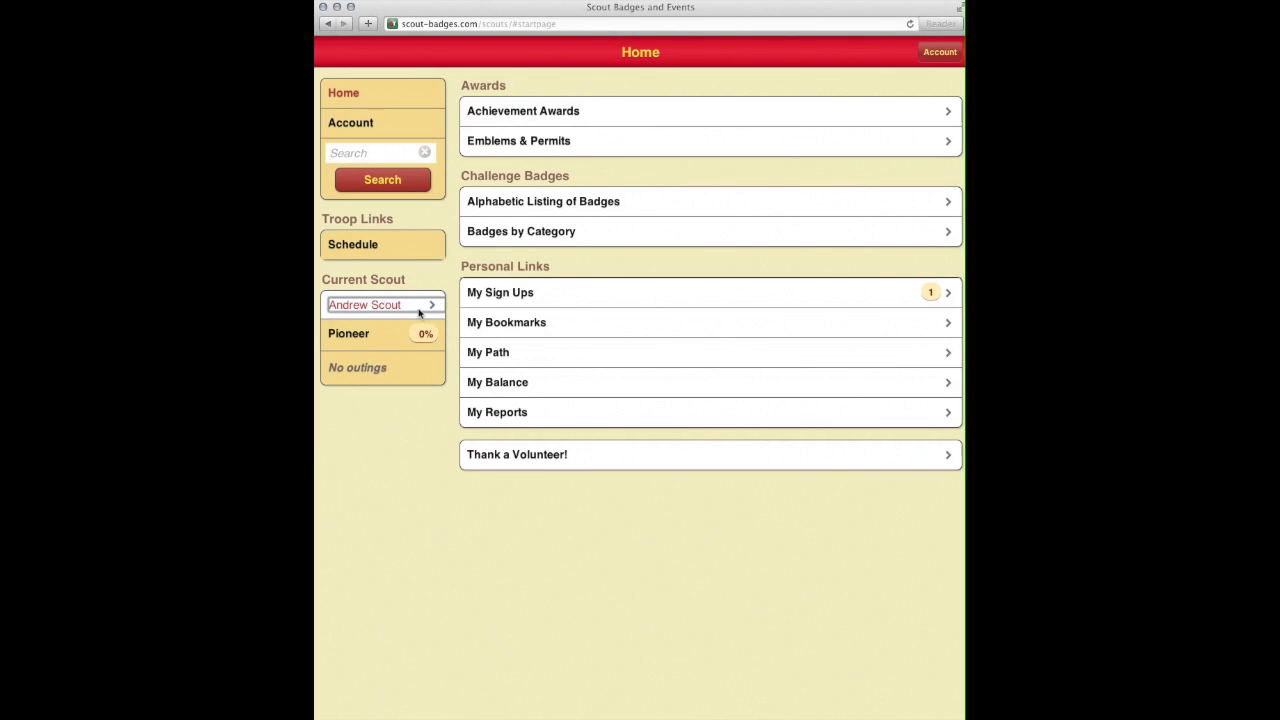
{"action": "left_click", "coordinate": [415, 249]}
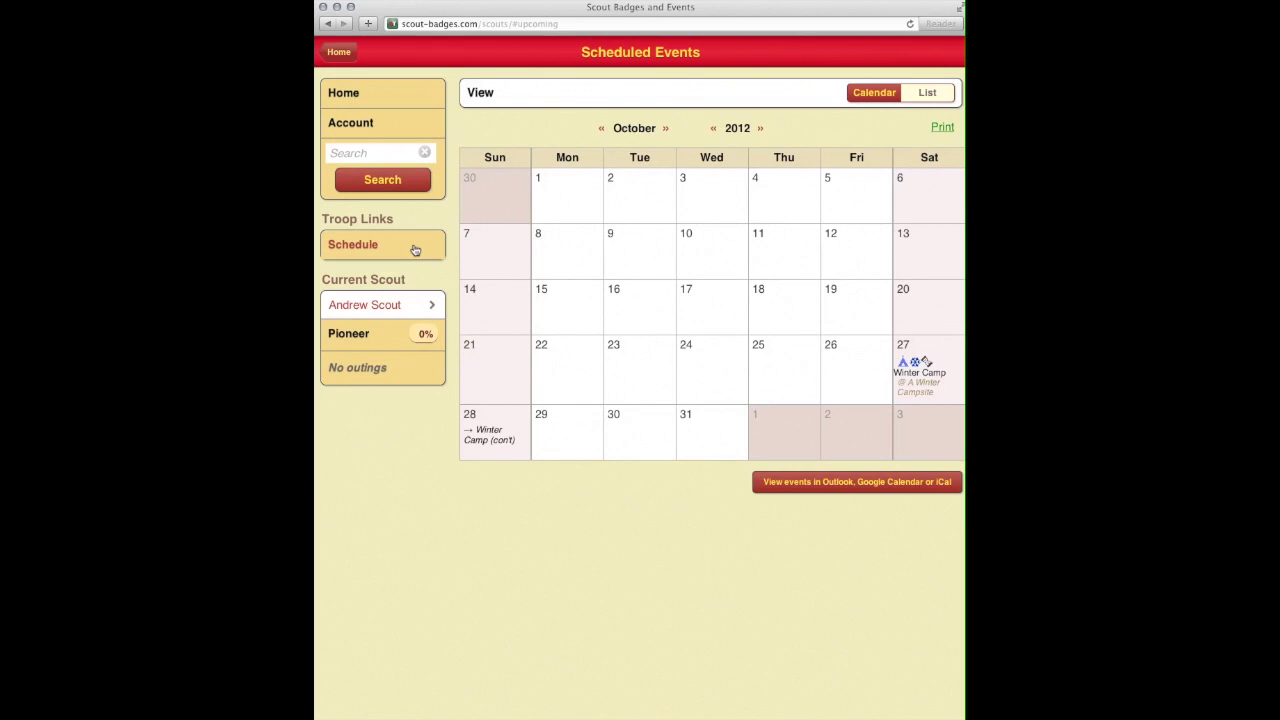
{"action": "left_click", "coordinate": [931, 389]}
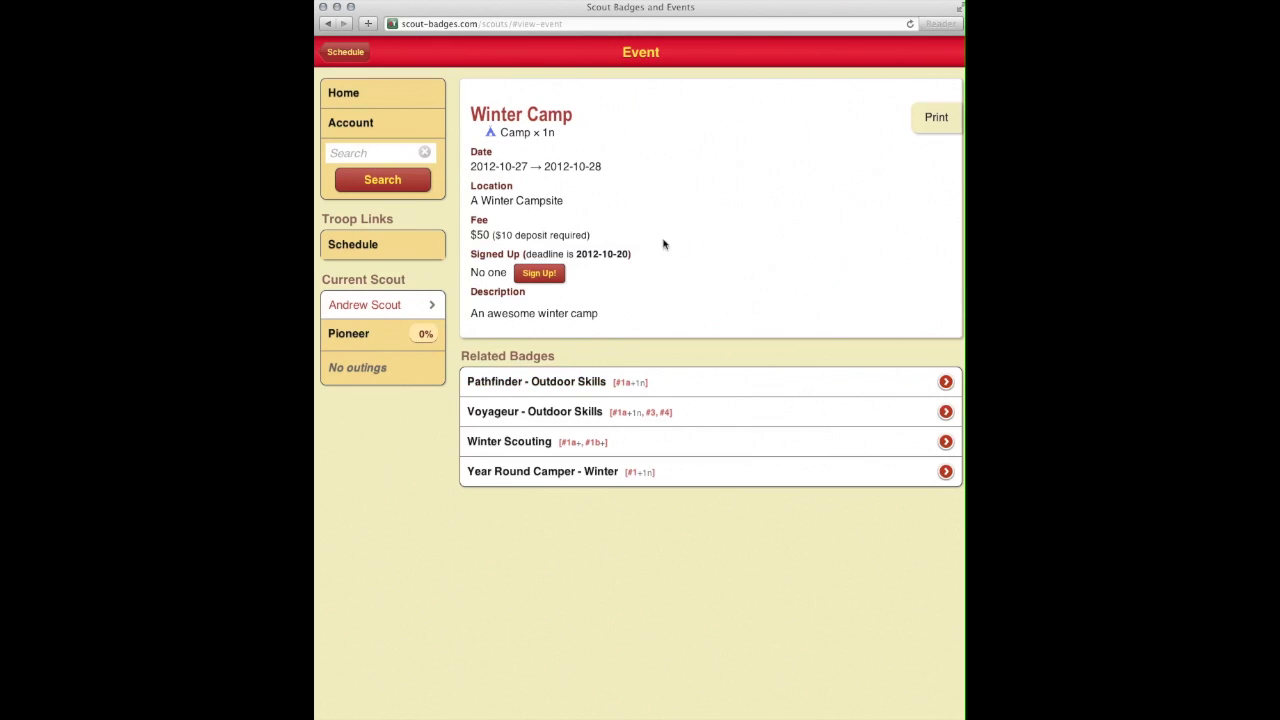
Sign the current scout up for the Winter Camp with the attendance answer Yes and dismiss the acknowledgement
{"action": "left_click", "coordinate": [562, 272]}
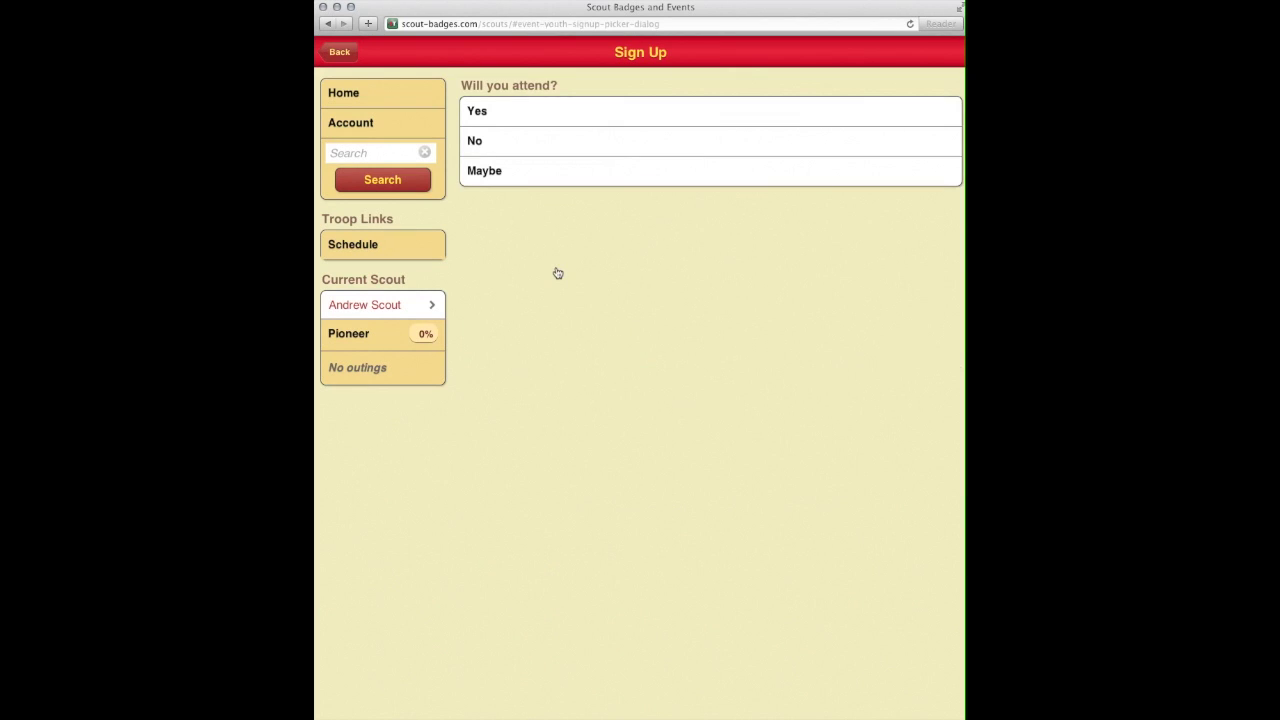
{"action": "left_click", "coordinate": [509, 110]}
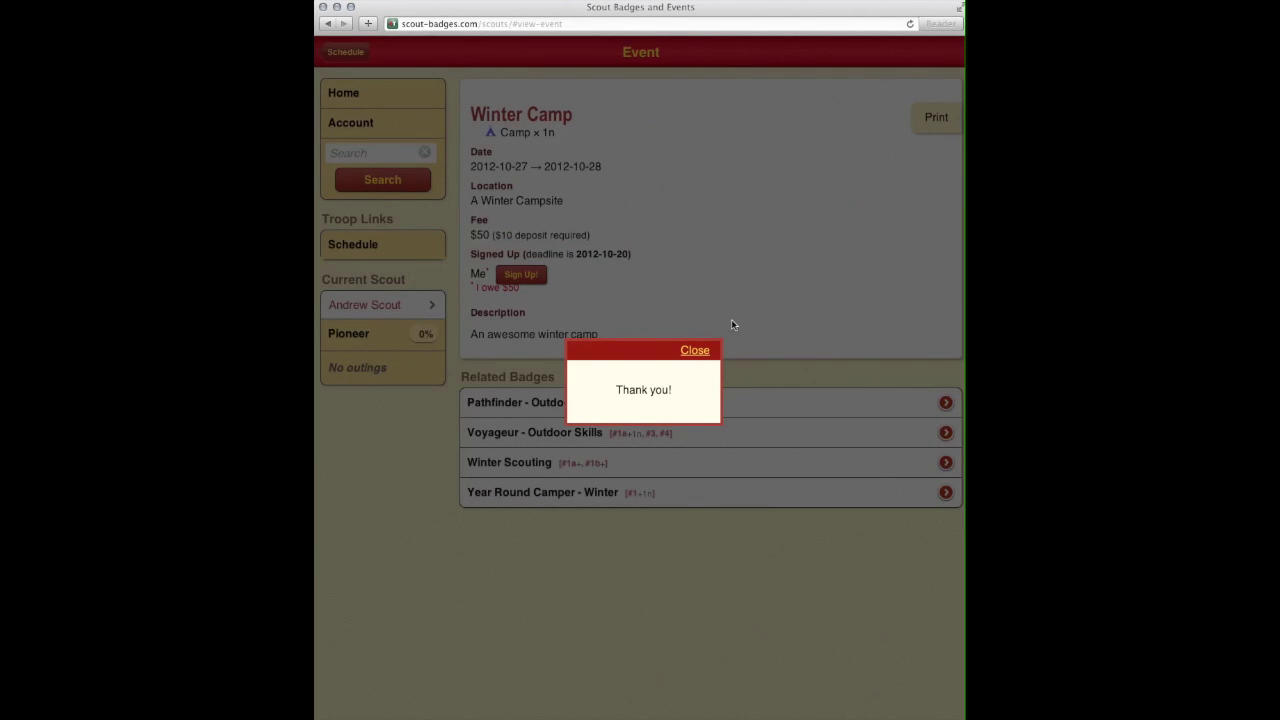
{"action": "left_click", "coordinate": [695, 351]}
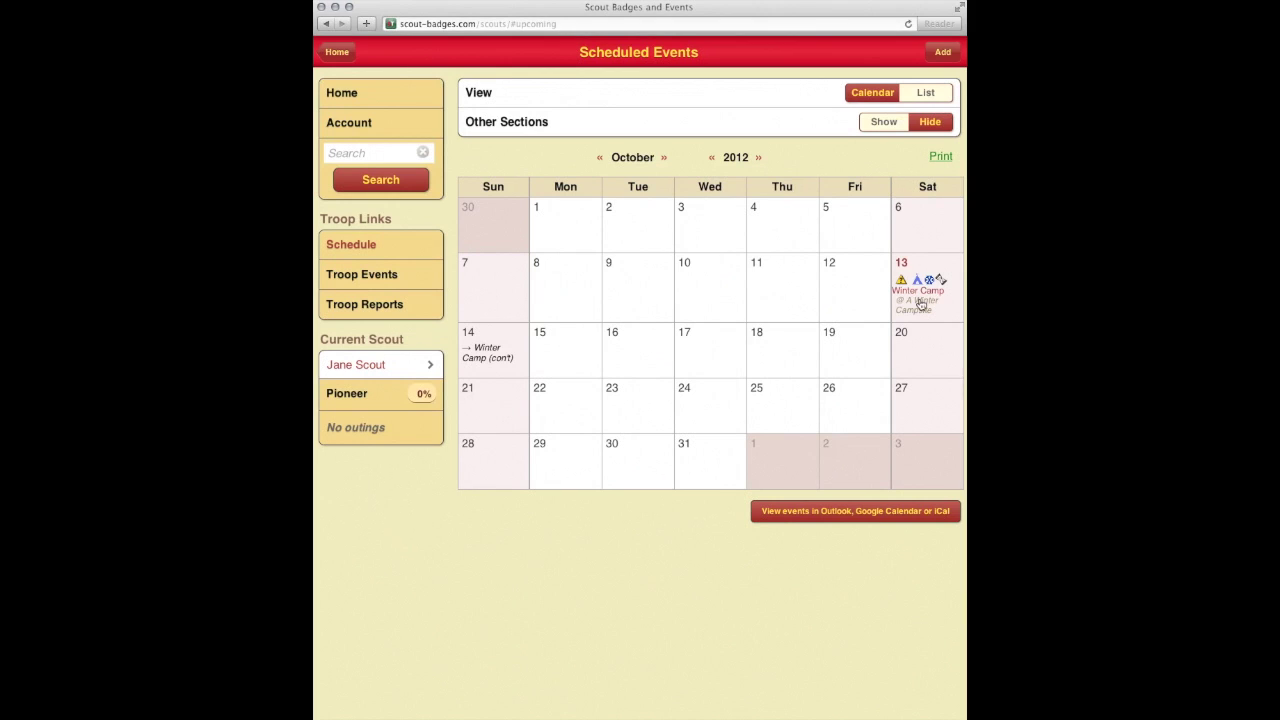
Edit the October 13 Winter Camp's attendance to include all signed-up scouts except the second one in the Dolphin Patrol, and save the event
{"action": "left_click", "coordinate": [920, 300]}
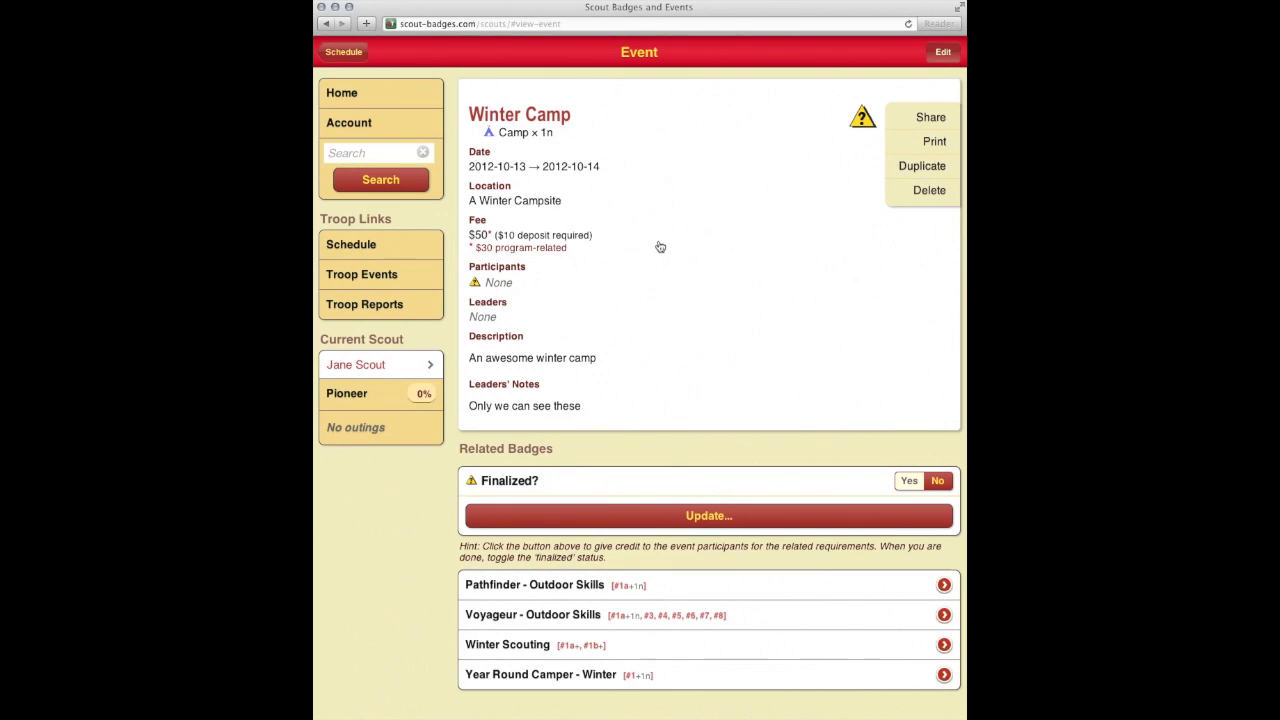
{"action": "left_click", "coordinate": [645, 244]}
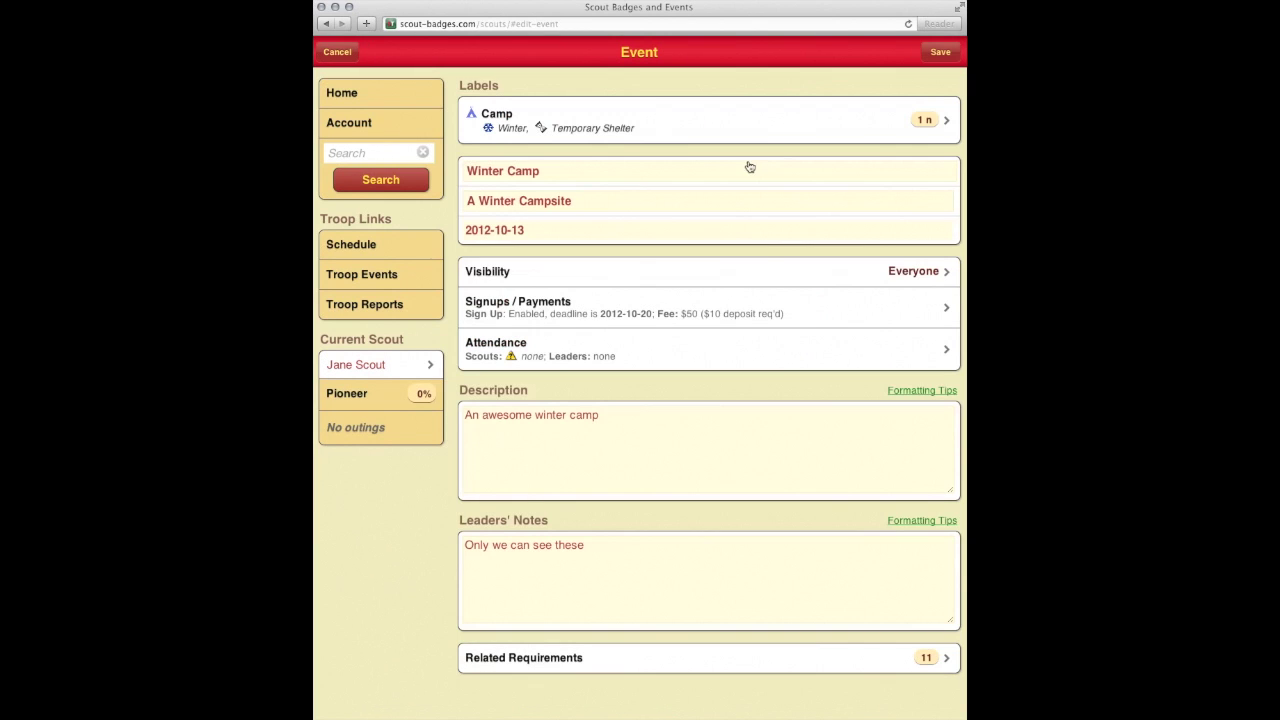
{"action": "left_click", "coordinate": [577, 346]}
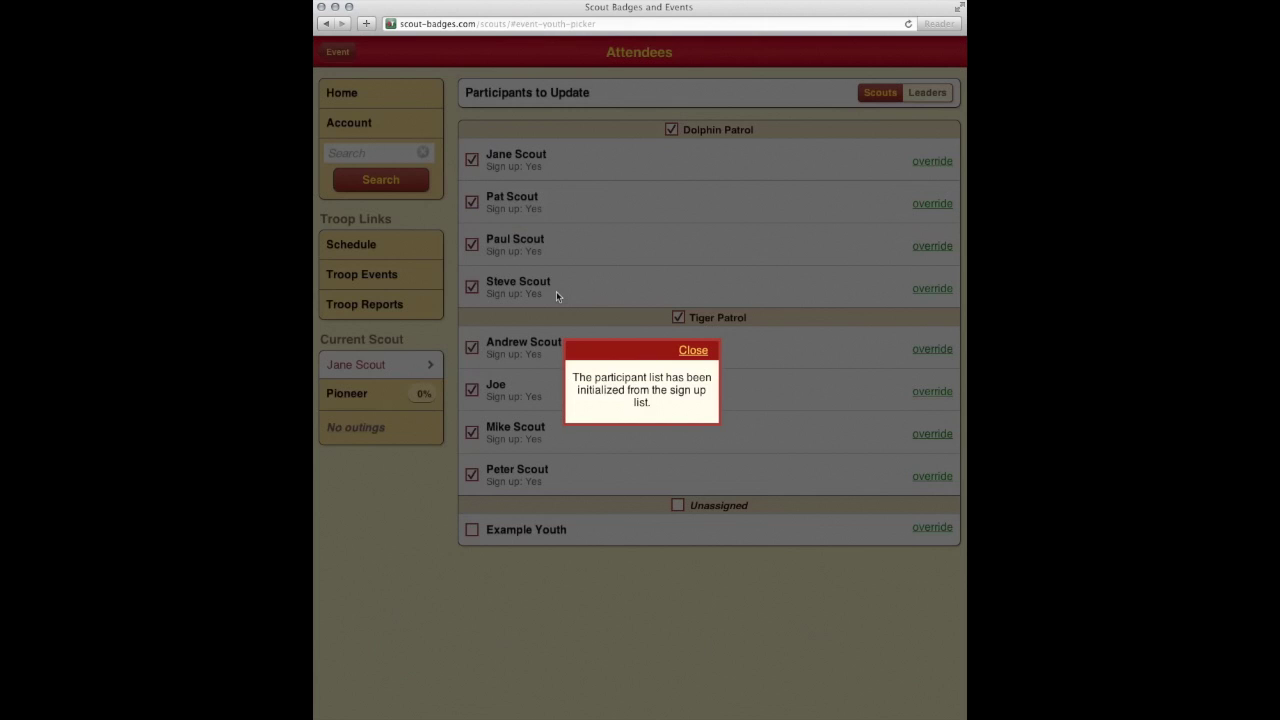
{"action": "left_click", "coordinate": [691, 351]}
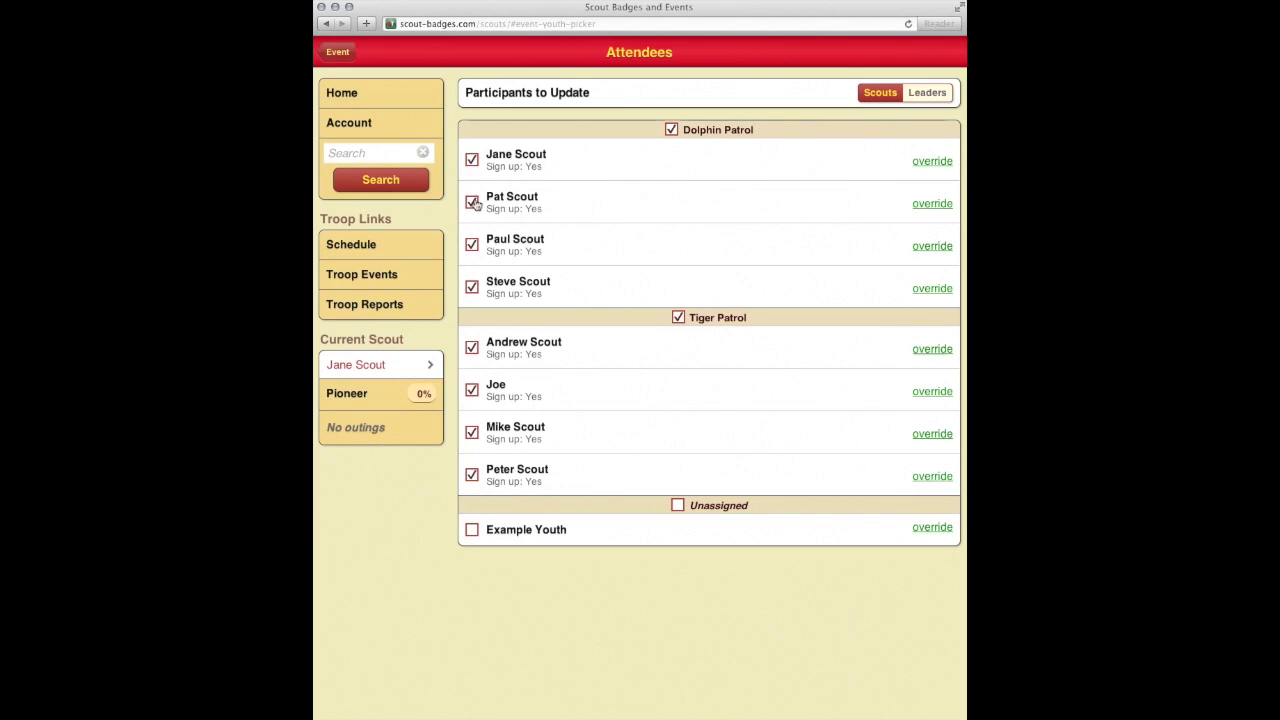
{"action": "left_click", "coordinate": [472, 202]}
{"action": "left_click", "coordinate": [331, 53]}
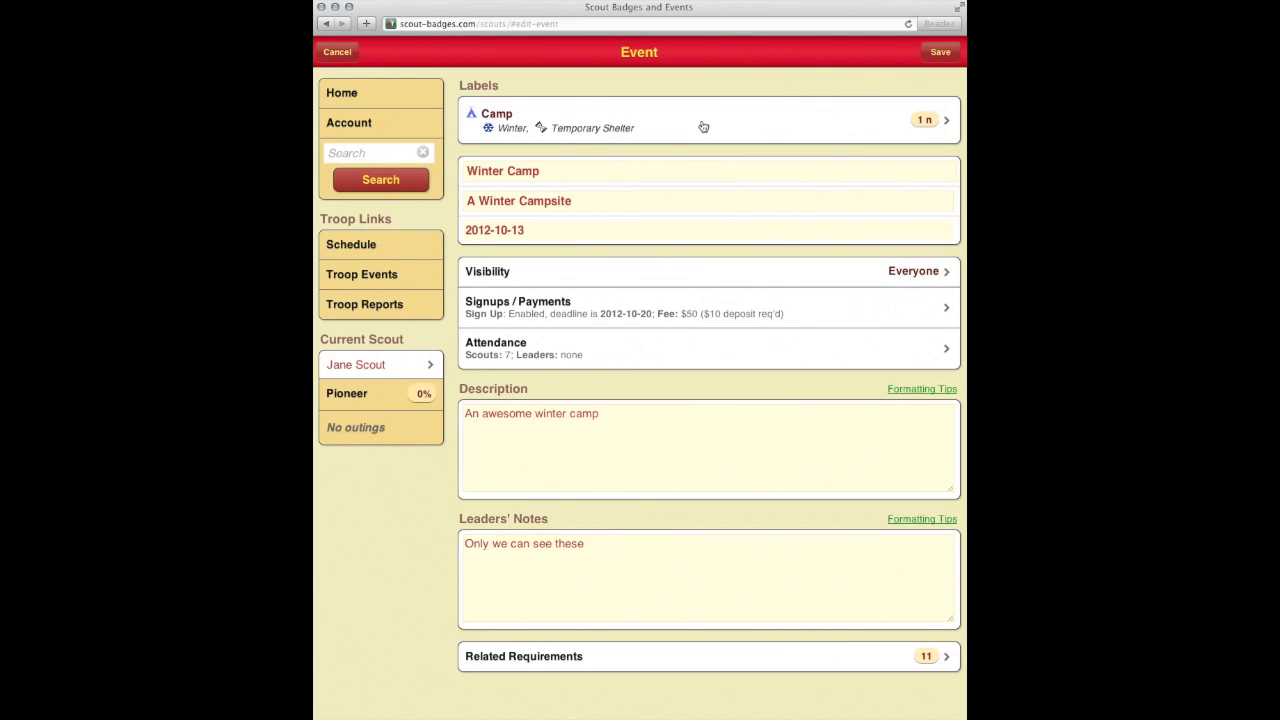
{"action": "left_click", "coordinate": [941, 56]}
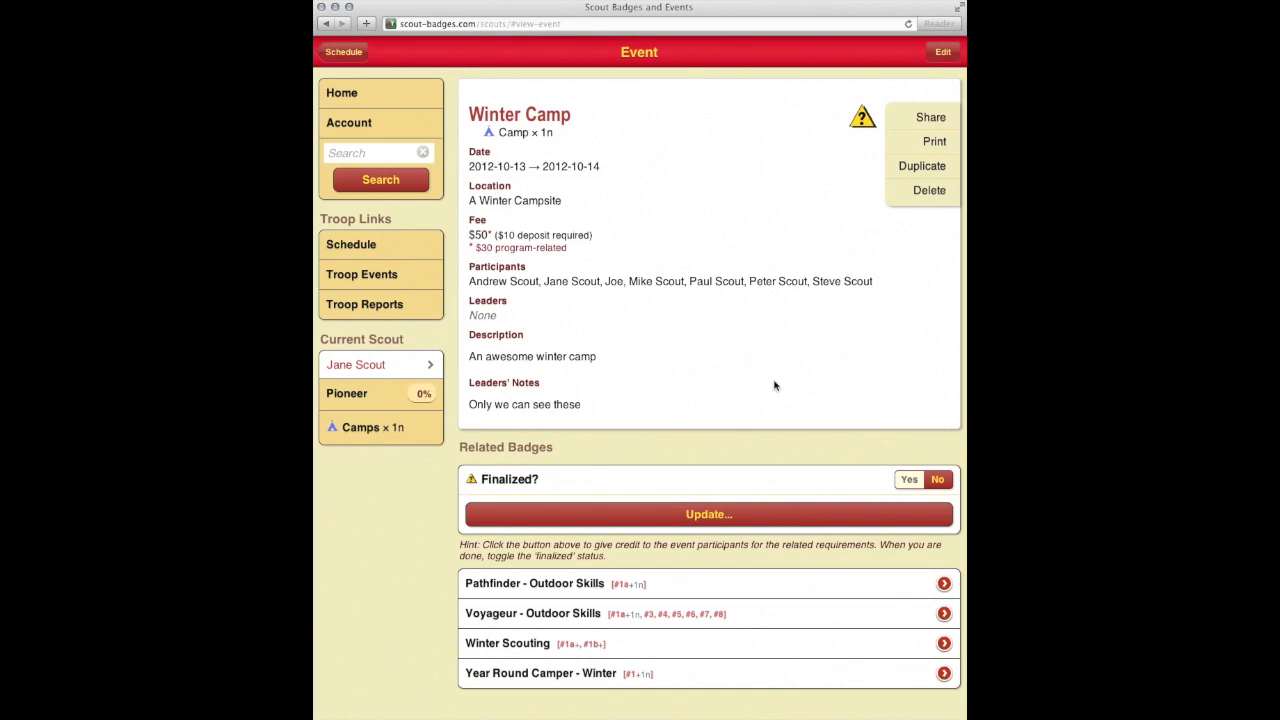
Start updating the event's related requirements and credit Voyageur - Outdoor Skills requirement 6 to all participants
{"action": "left_click", "coordinate": [705, 517]}
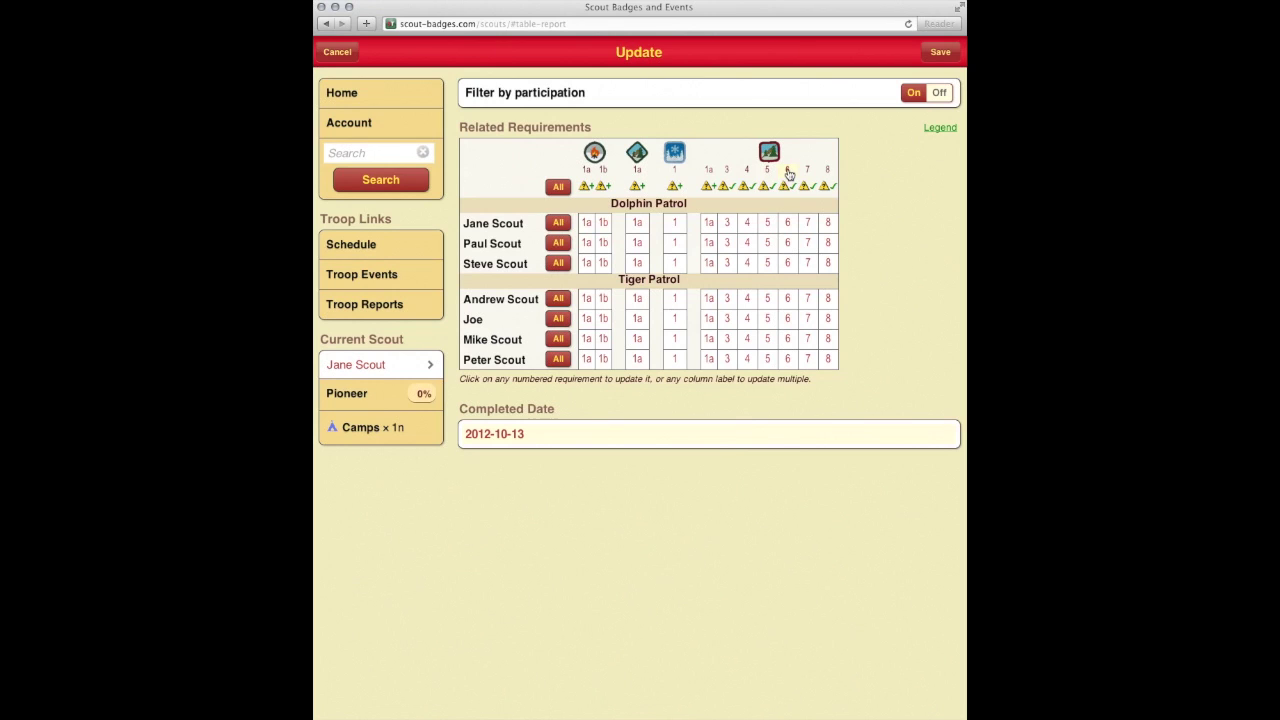
{"action": "mouse_move", "coordinate": [788, 174]}
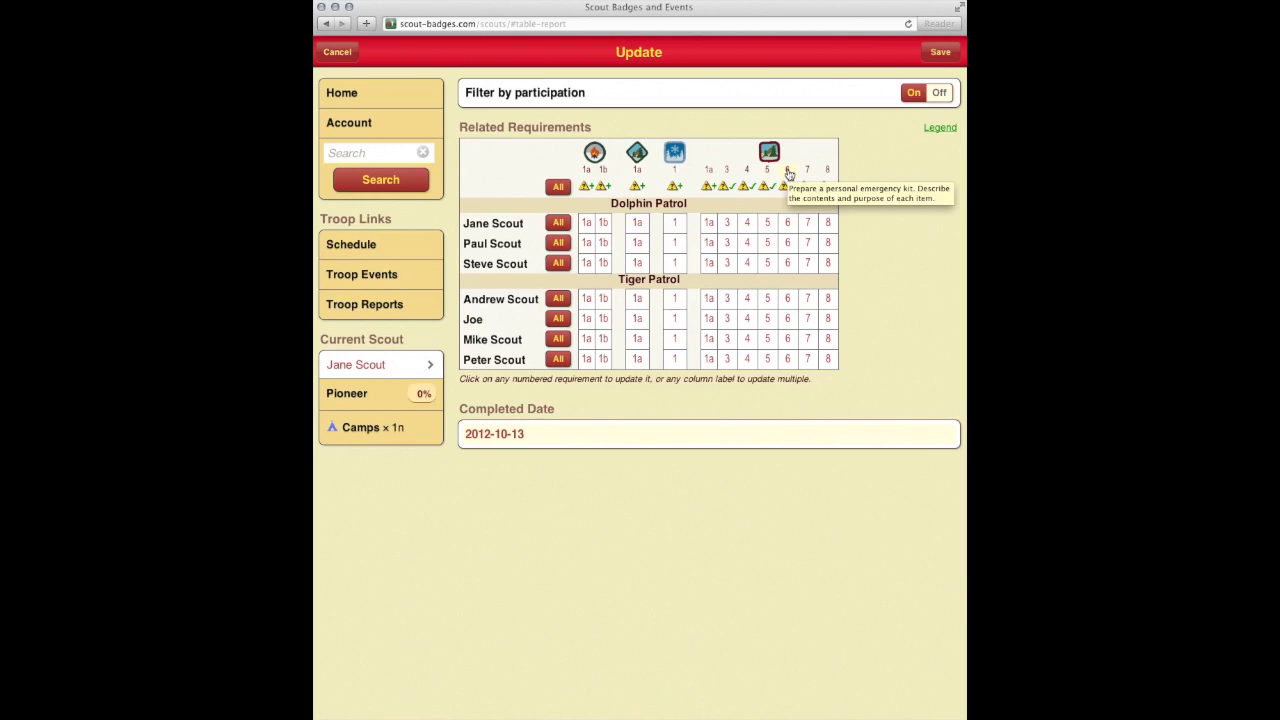
{"action": "left_click", "coordinate": [788, 174]}
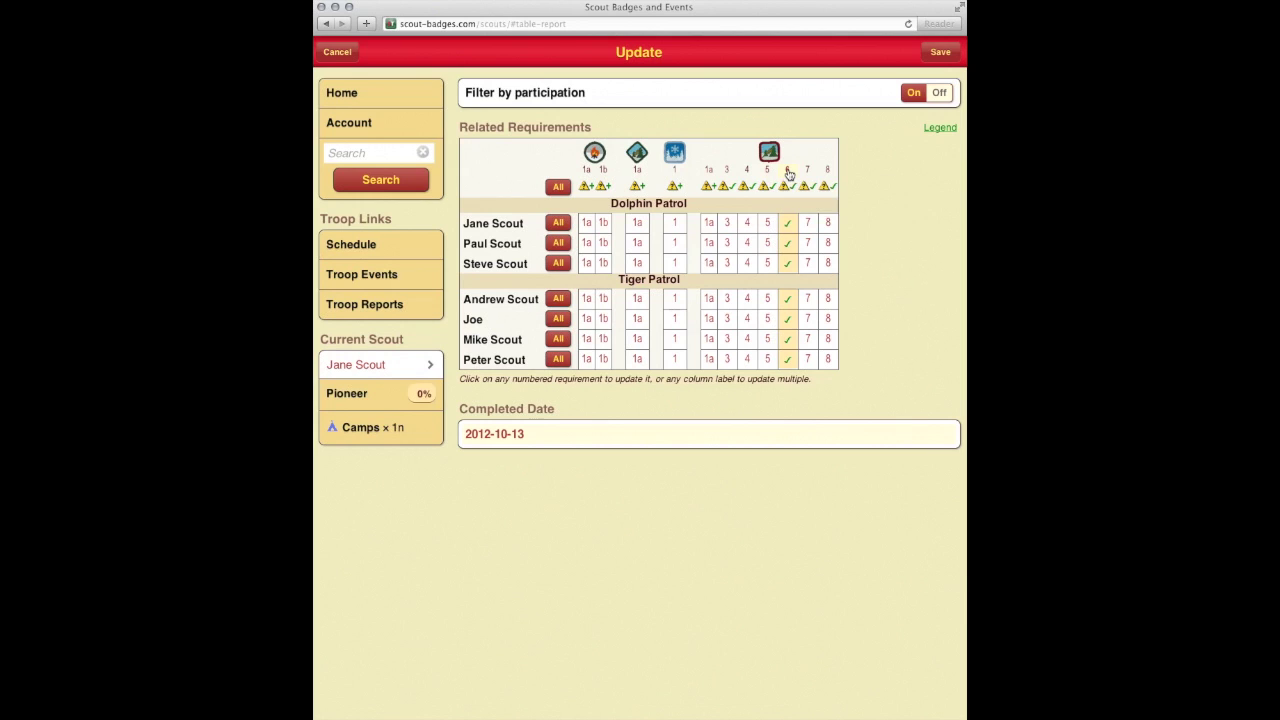
Credit Voyageur - Outdoor Skills requirement 8 to the Dolphin Patrol's first and third listed scouts and the Tiger Patrol's second and third, and save
{"action": "left_click", "coordinate": [829, 221]}
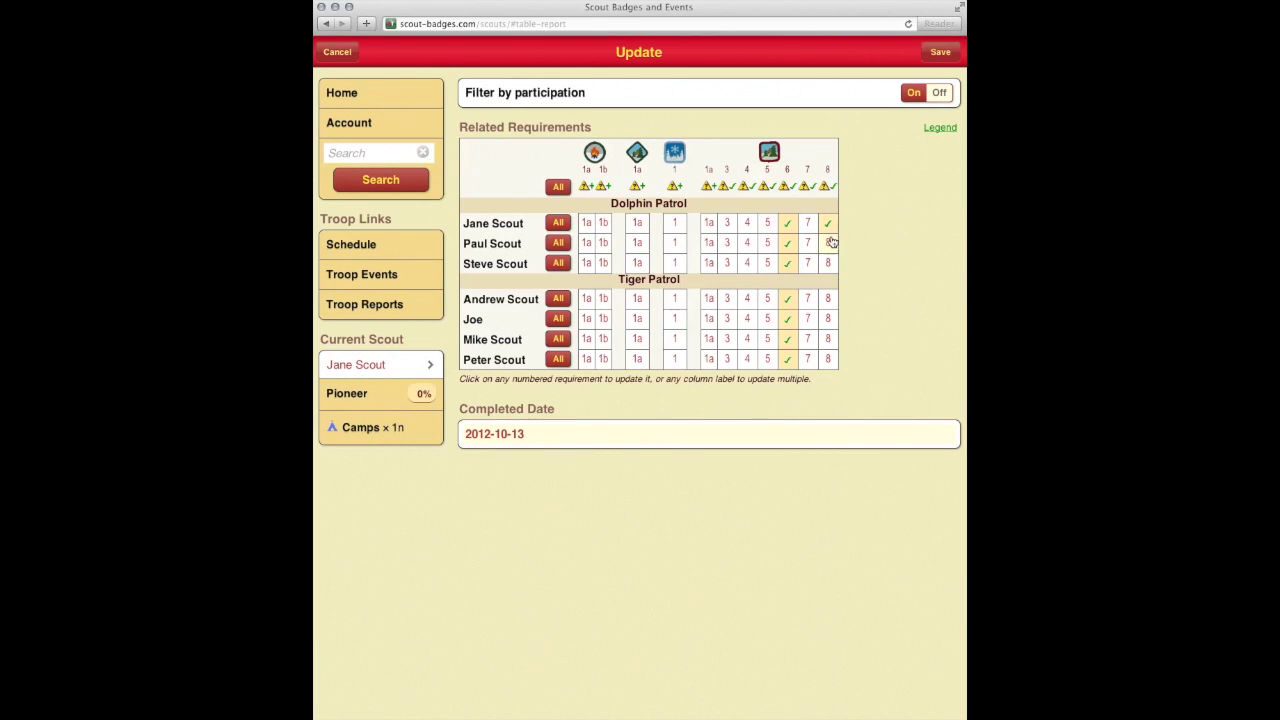
{"action": "left_click", "coordinate": [829, 262]}
{"action": "left_click", "coordinate": [829, 320]}
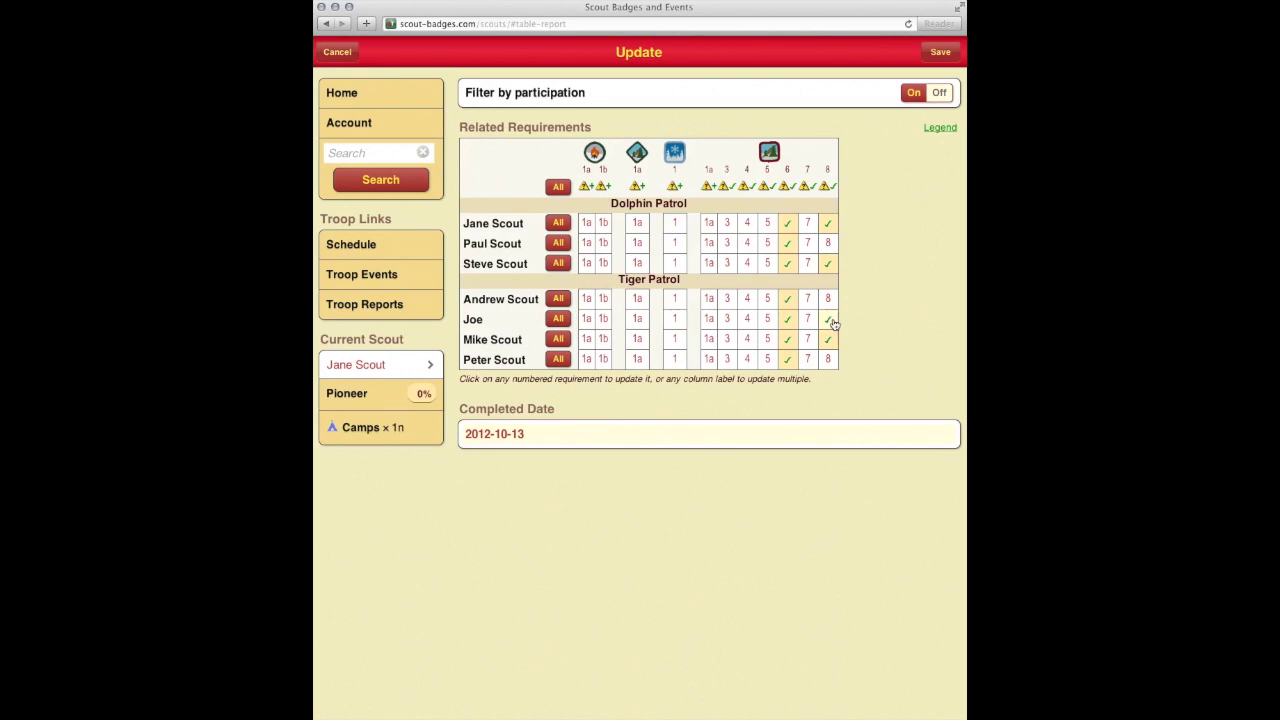
{"action": "left_click", "coordinate": [829, 337]}
{"action": "left_click", "coordinate": [935, 54]}
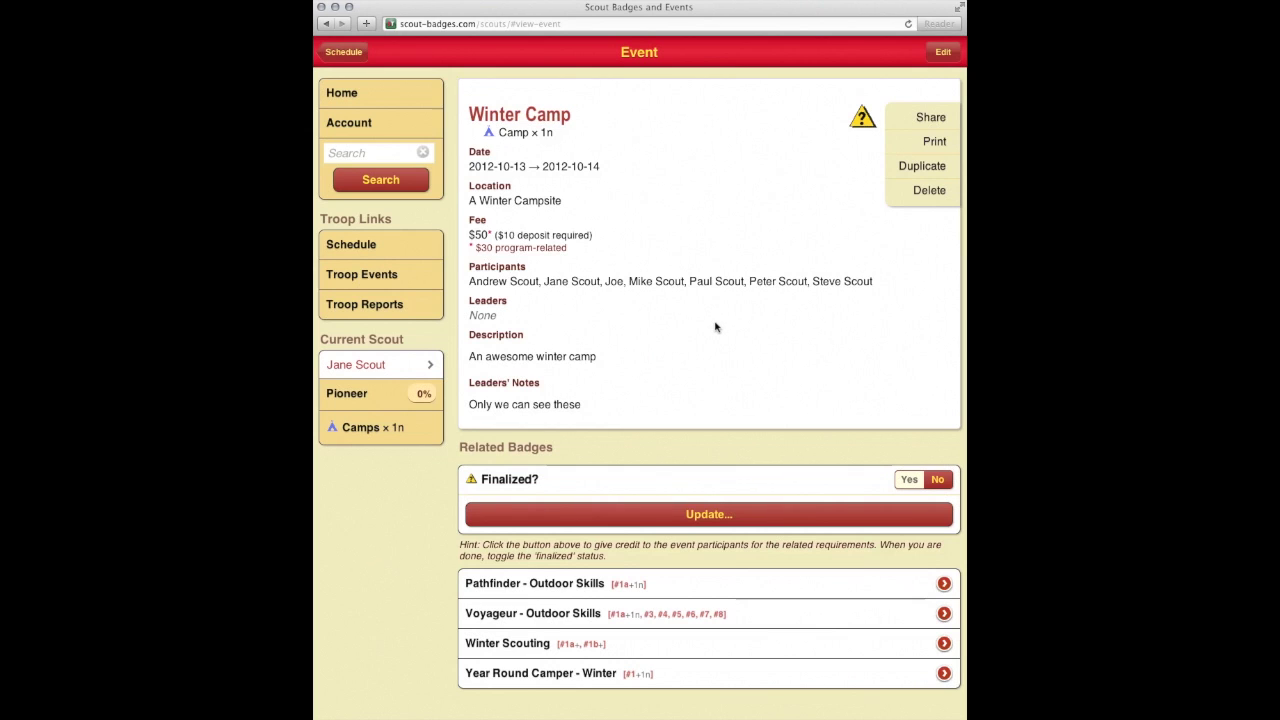
Mark the Winter Camp's related badges as finalized and return to the schedule calendar
{"action": "left_click", "coordinate": [907, 480]}
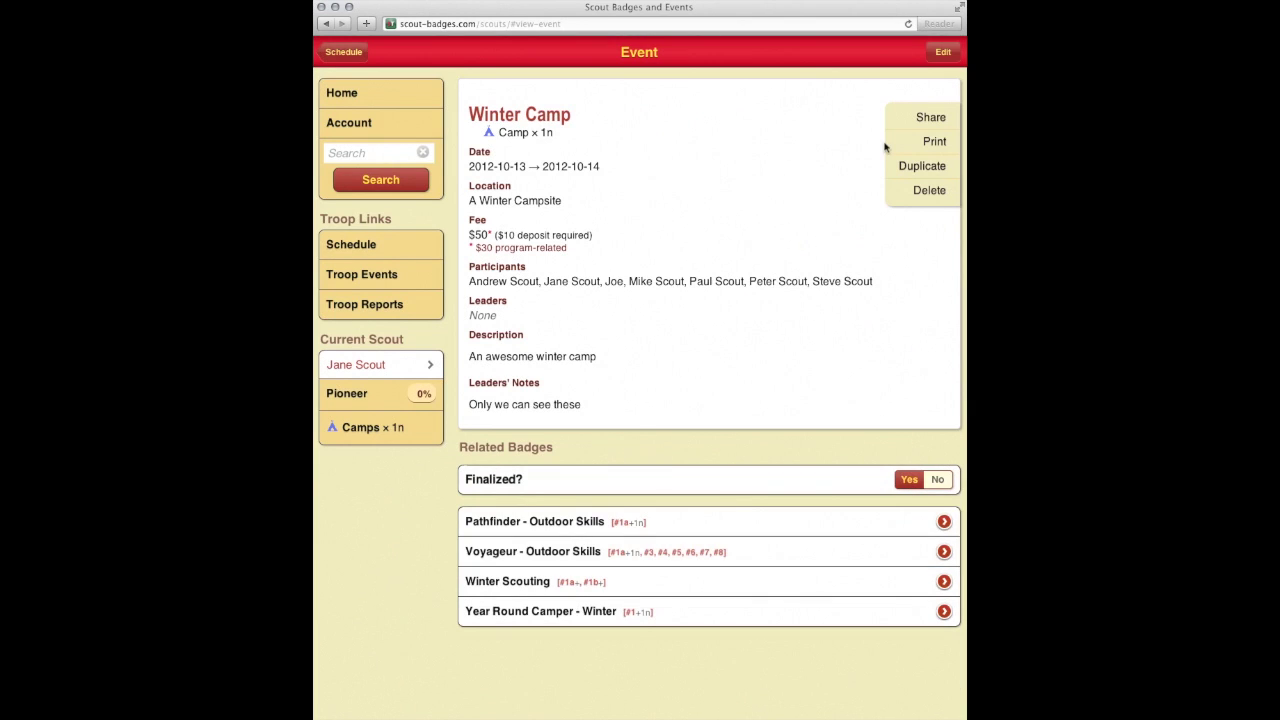
{"action": "left_click", "coordinate": [327, 54]}
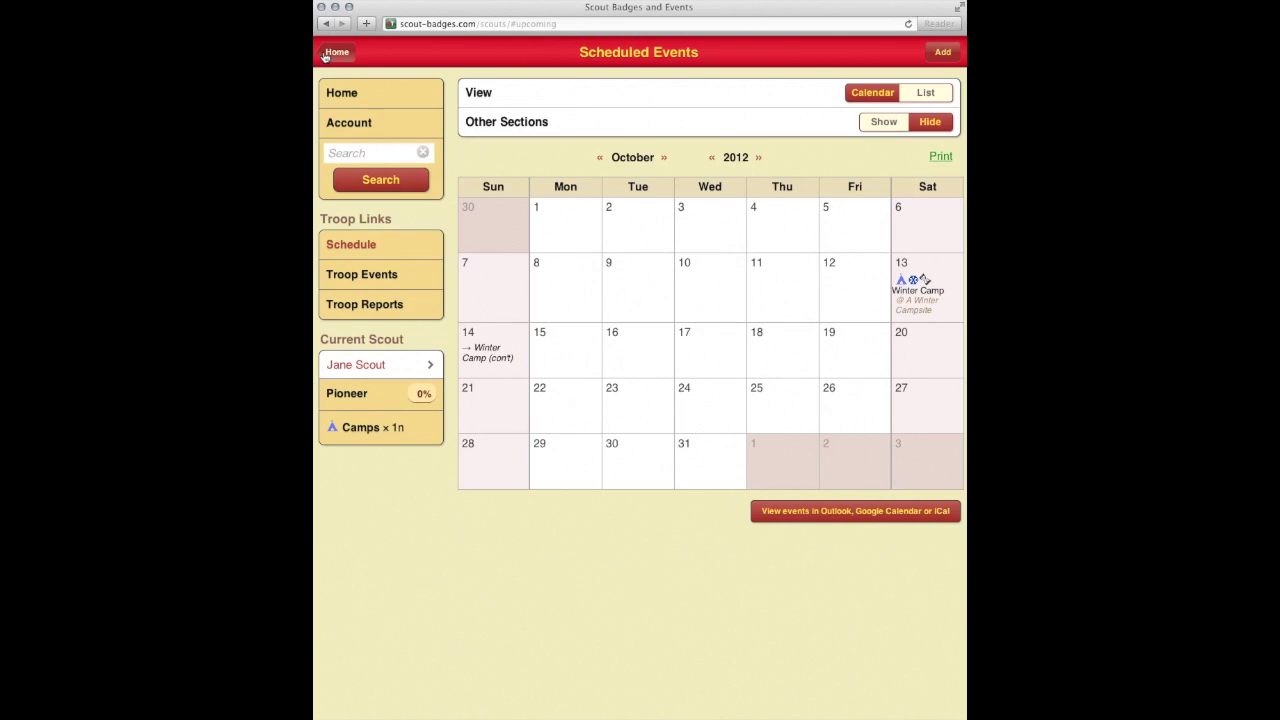
{"action": "left_click", "coordinate": [325, 55]}
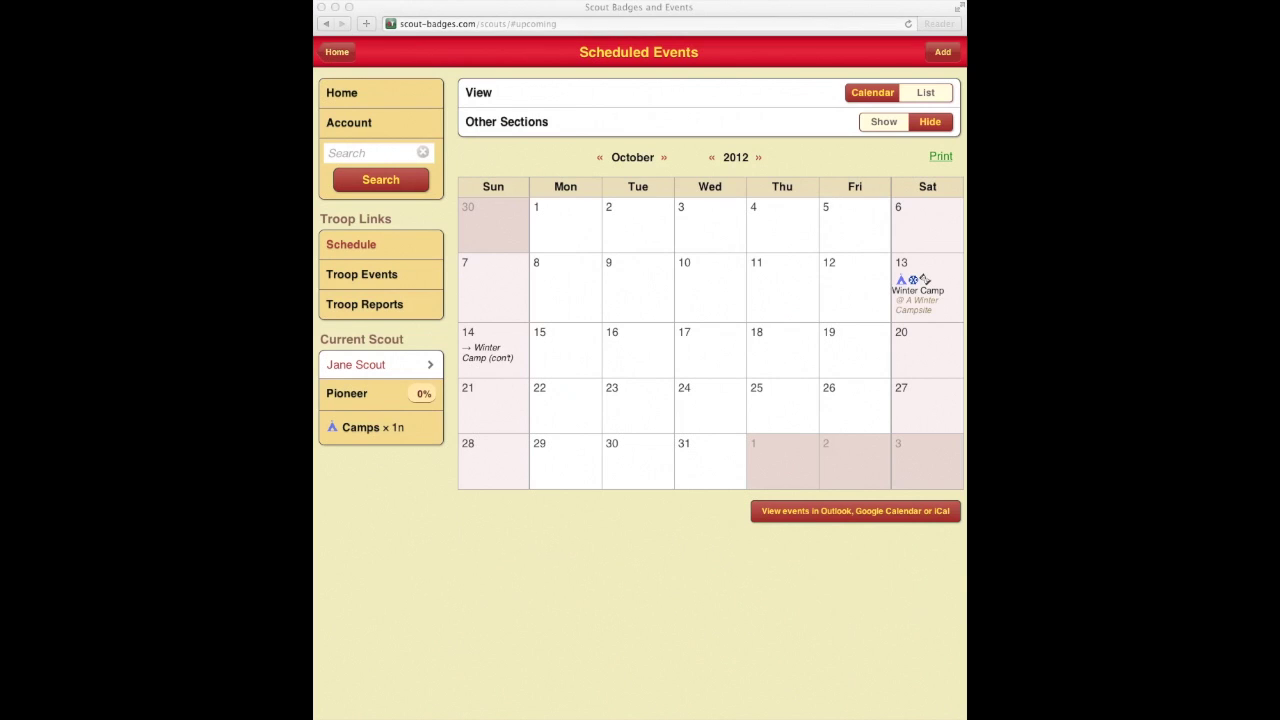